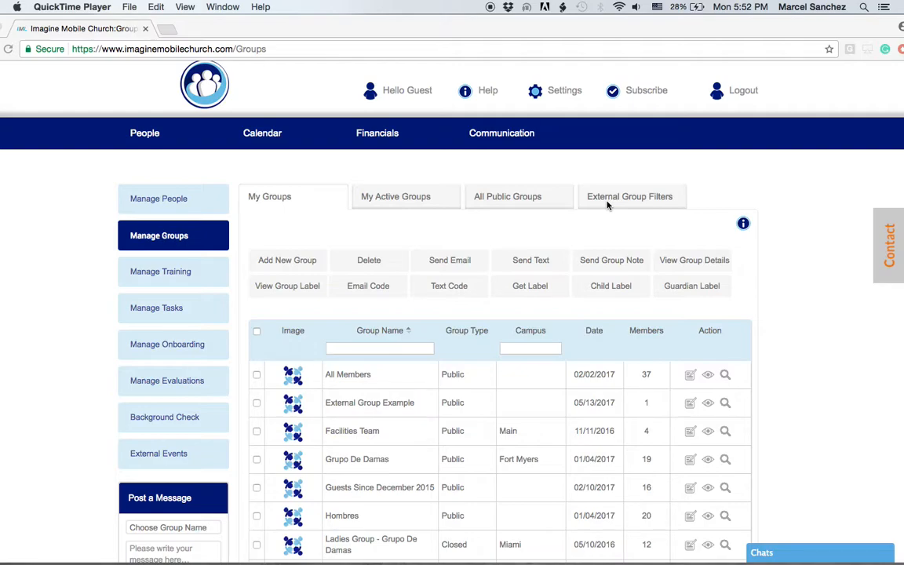
Open the Add New Group form to create a new group
scroll(570, 227, down, 1)
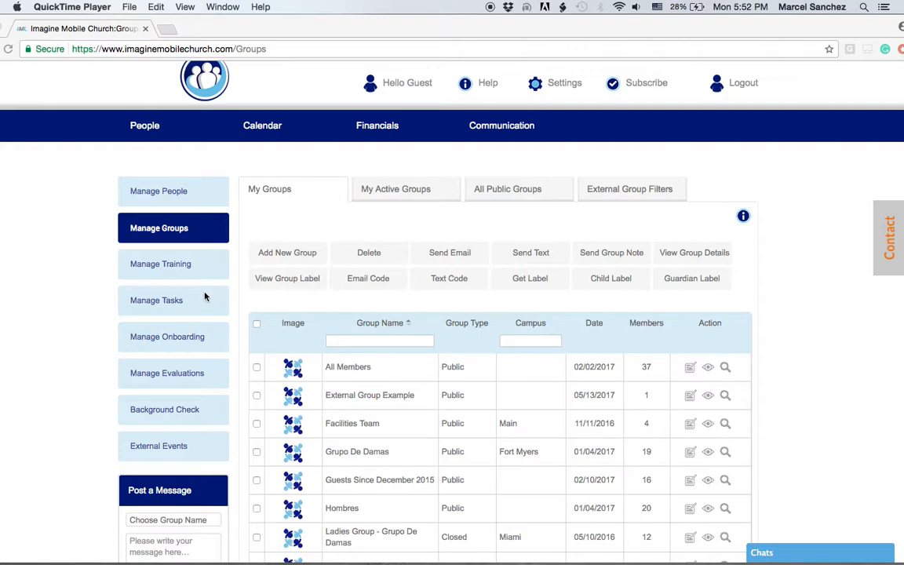
click(296, 230)
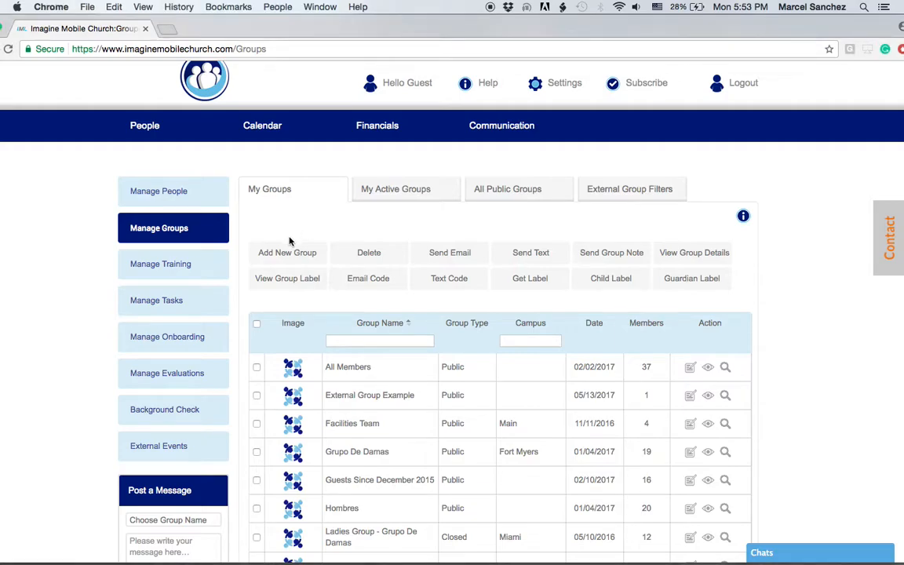
click(279, 255)
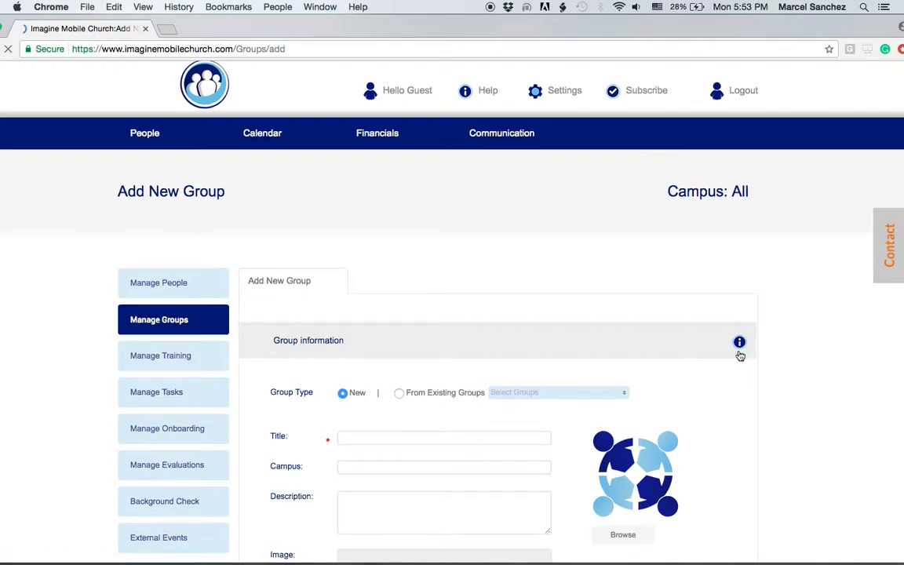
scroll(737, 353, down, 5)
Enter title 'Leader Development', campus 'Miami' and a training-and-development description for new hires and members
click(359, 234)
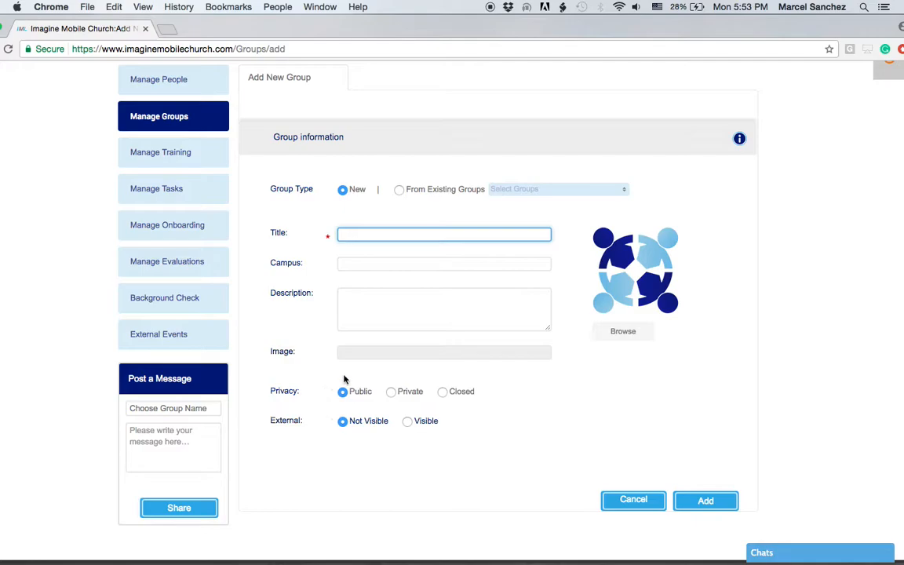
click(350, 264)
click(345, 300)
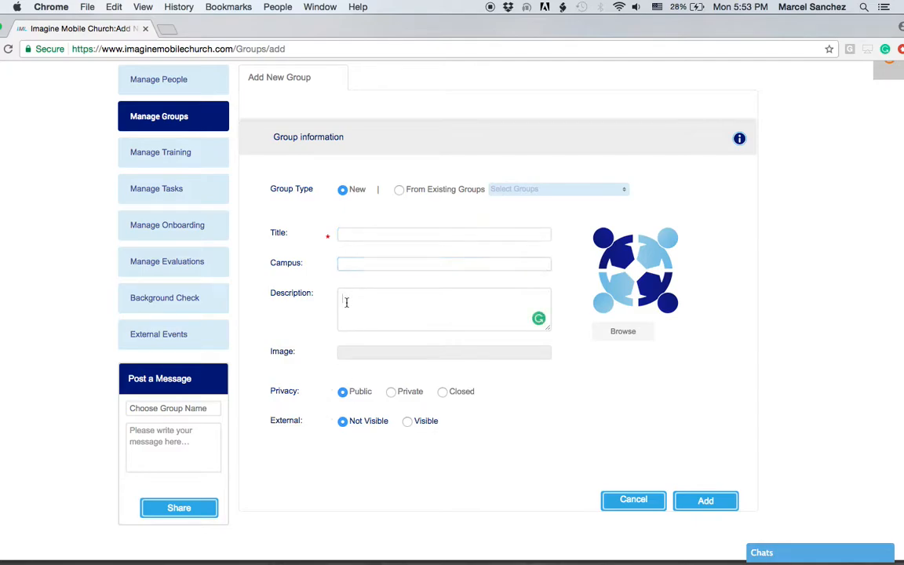
click(358, 233)
text(Leader Development)
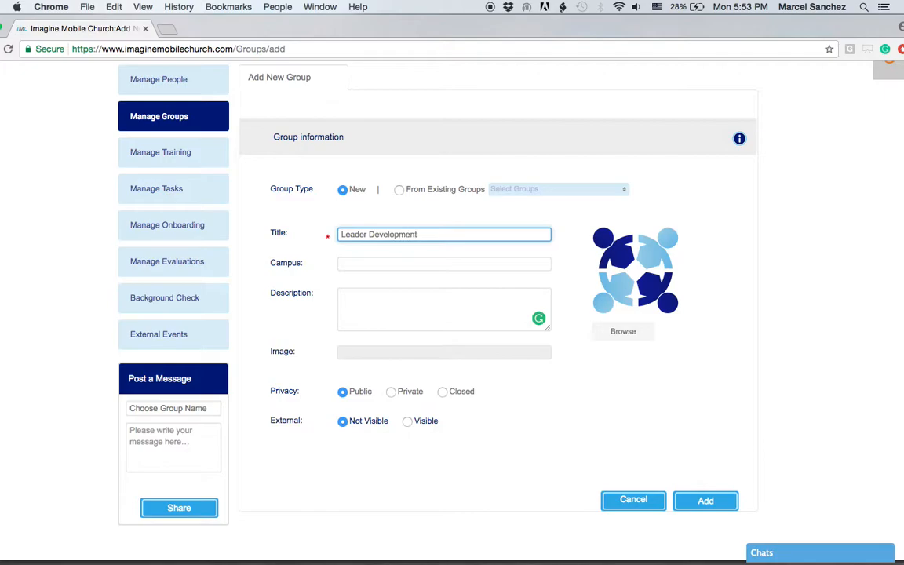
click(353, 262)
text(Miami)
click(364, 299)
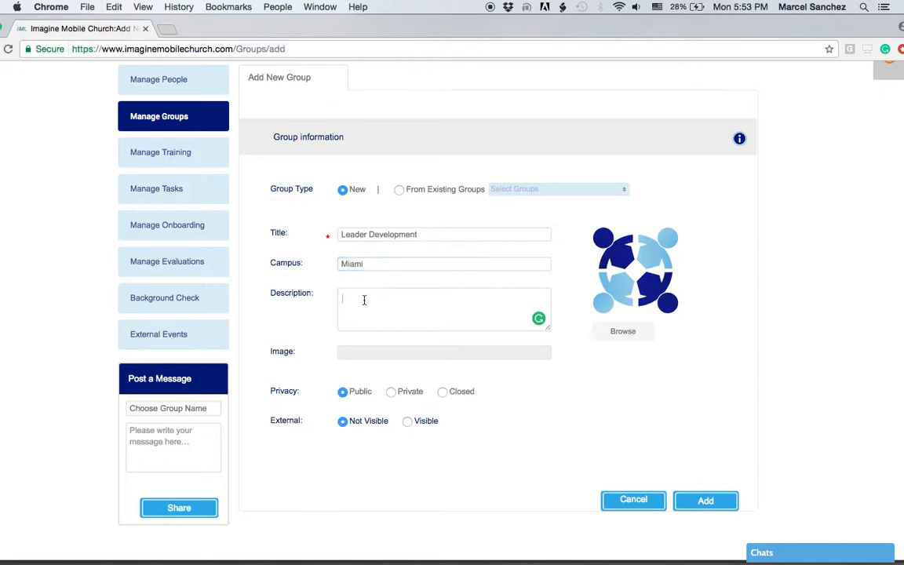
text(Training and Devel)
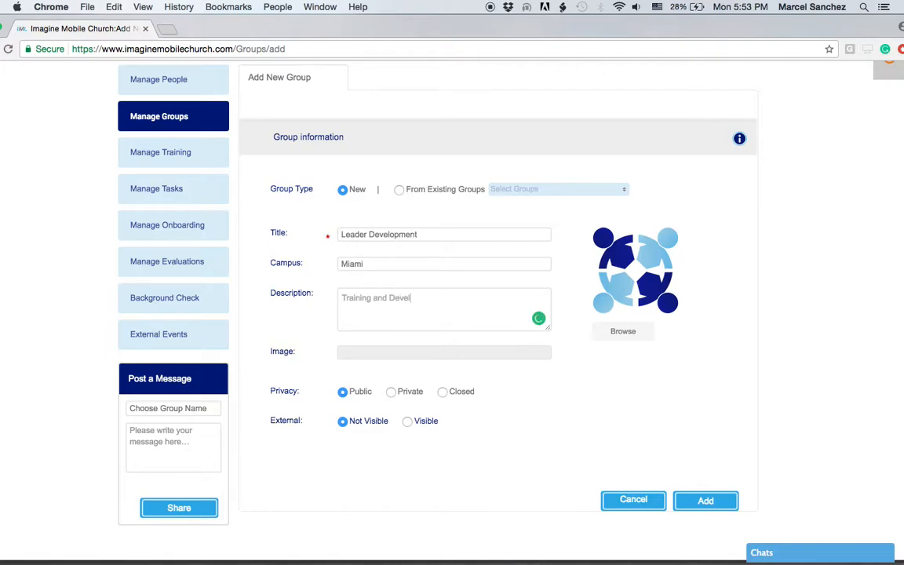
text(opment for New Hires and member)
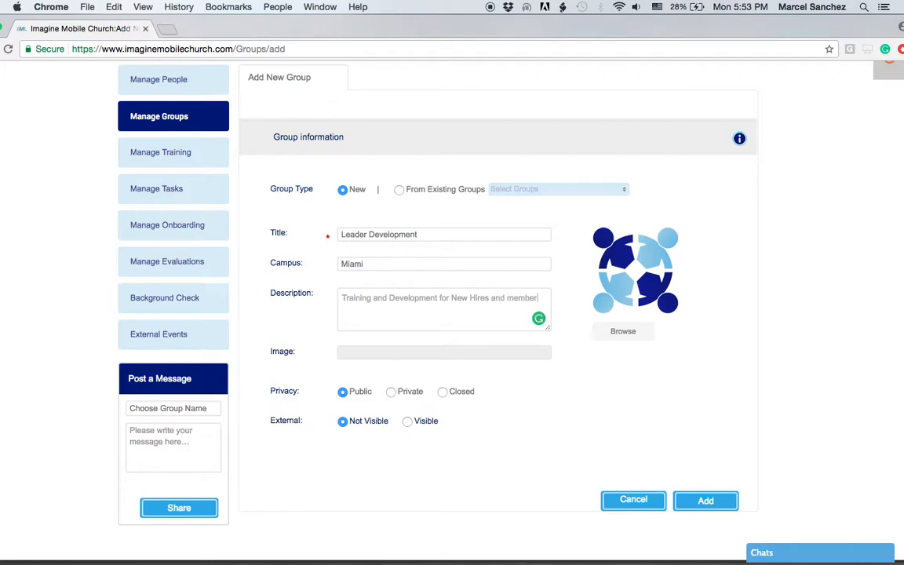
key(BackSpace)
key(BackSpace)
key(BackSpace)
text(Membe)
scroll(545, 389, down, 1)
Set the group's External visibility to Visible so the leader, type and meeting fields appear
scroll(545, 390, down, 3)
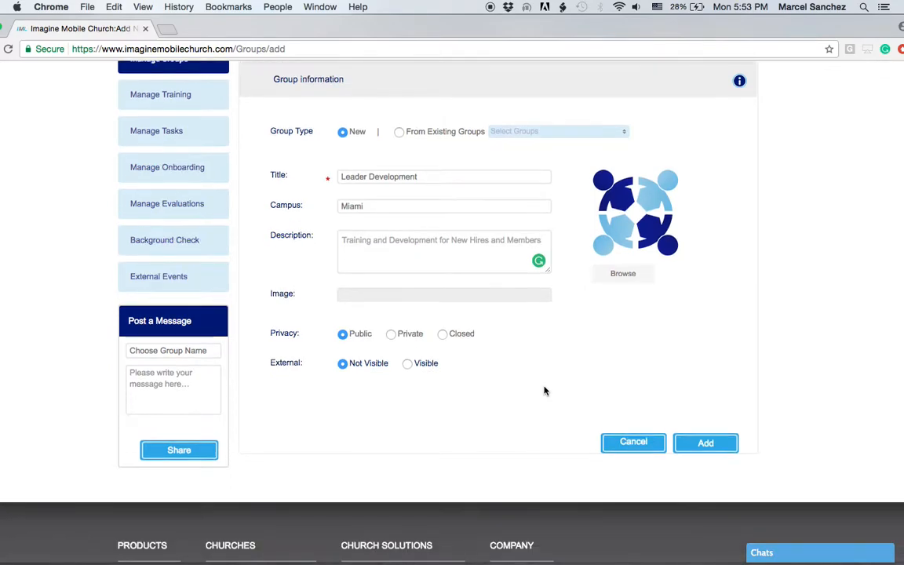
drag(271, 333, 310, 331)
click(308, 334)
click(408, 364)
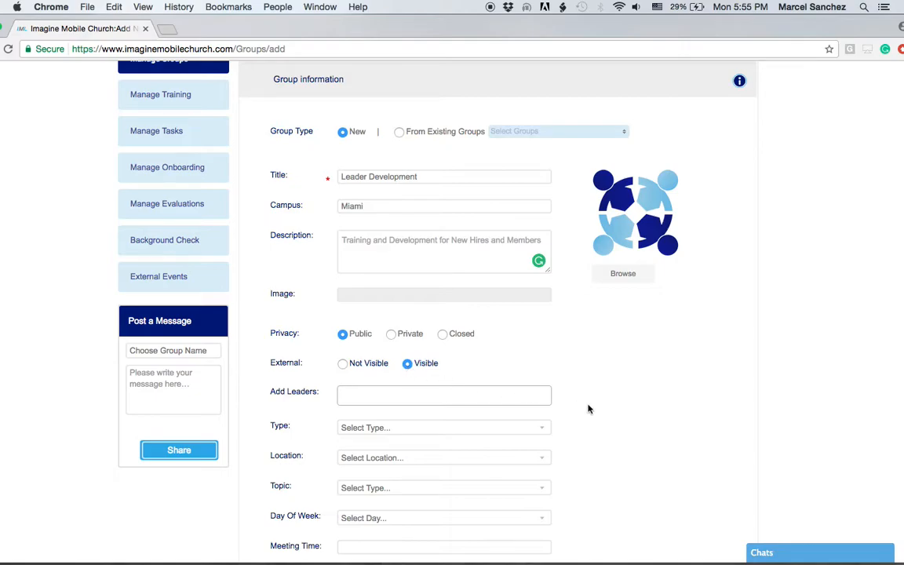
Add a group leader, and set type to Membership and location to Miami
scroll(589, 408, down, 3)
scroll(589, 407, down, 2)
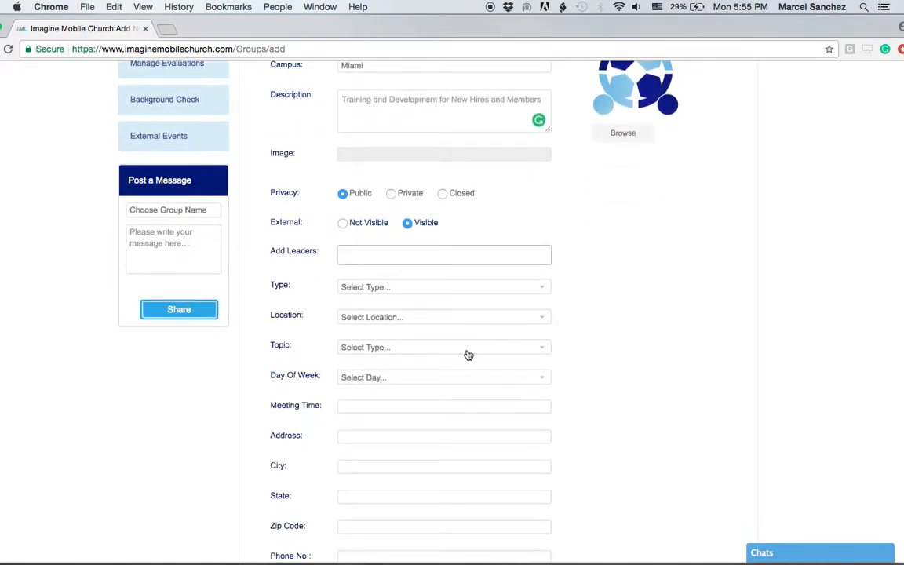
click(387, 256)
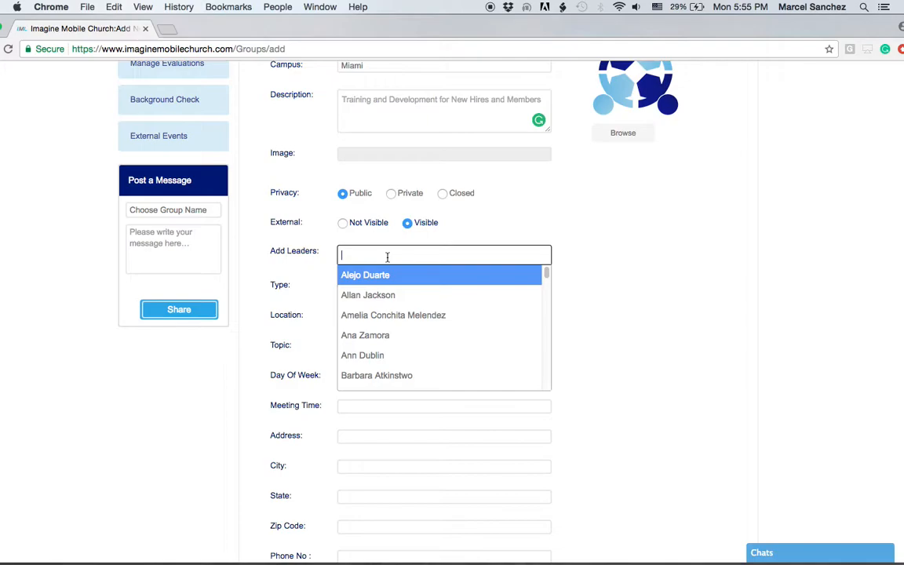
click(379, 296)
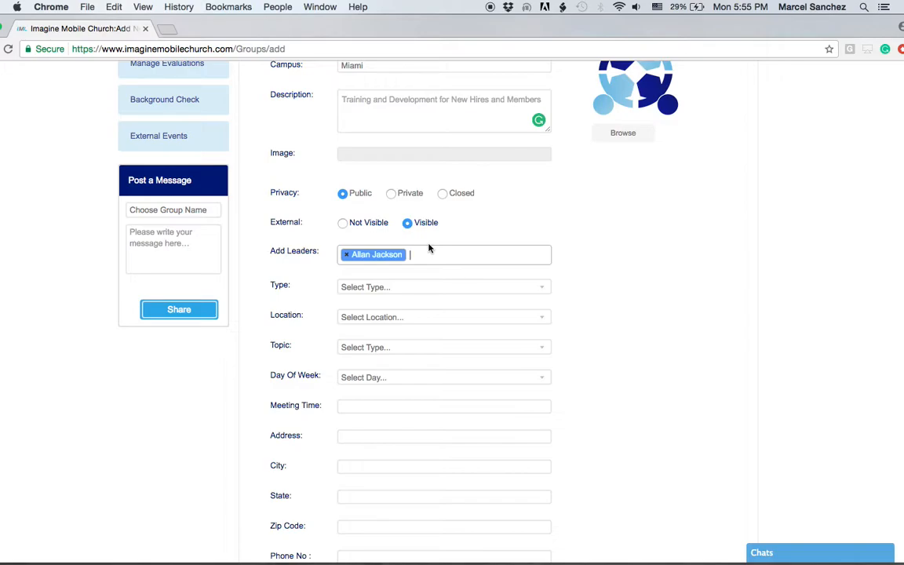
click(368, 287)
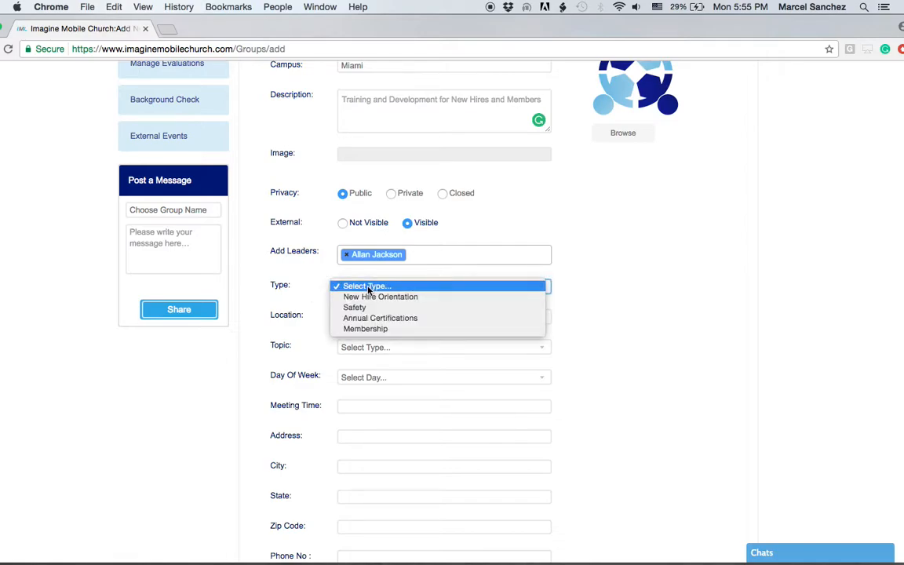
click(369, 329)
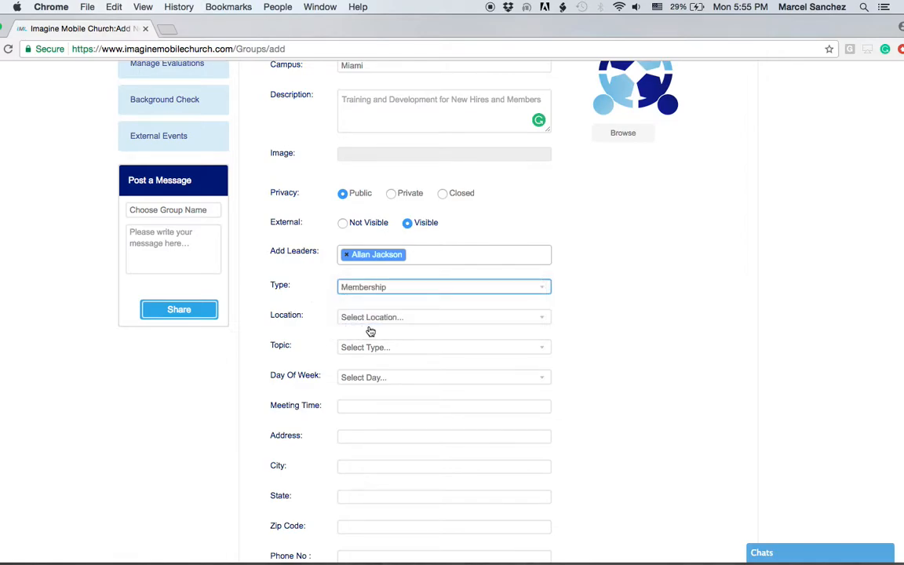
click(373, 322)
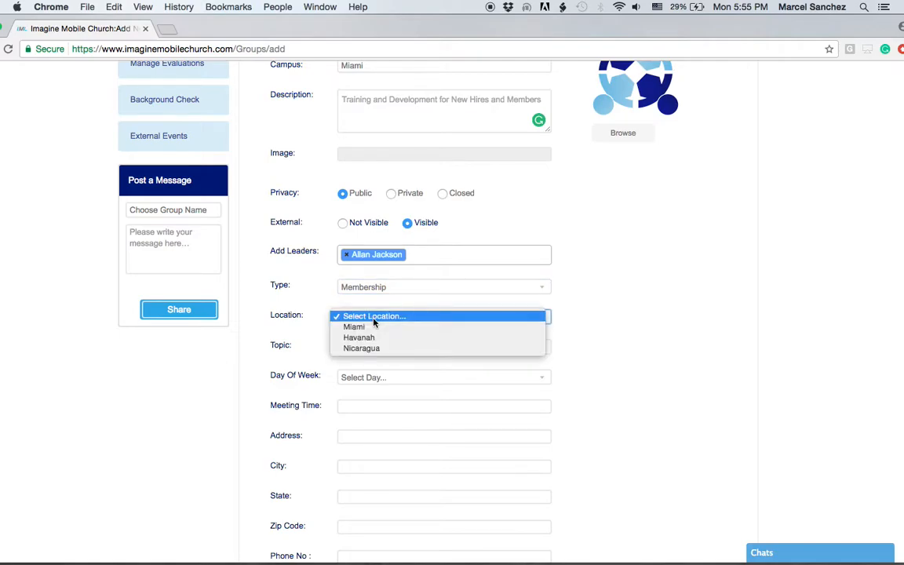
click(370, 328)
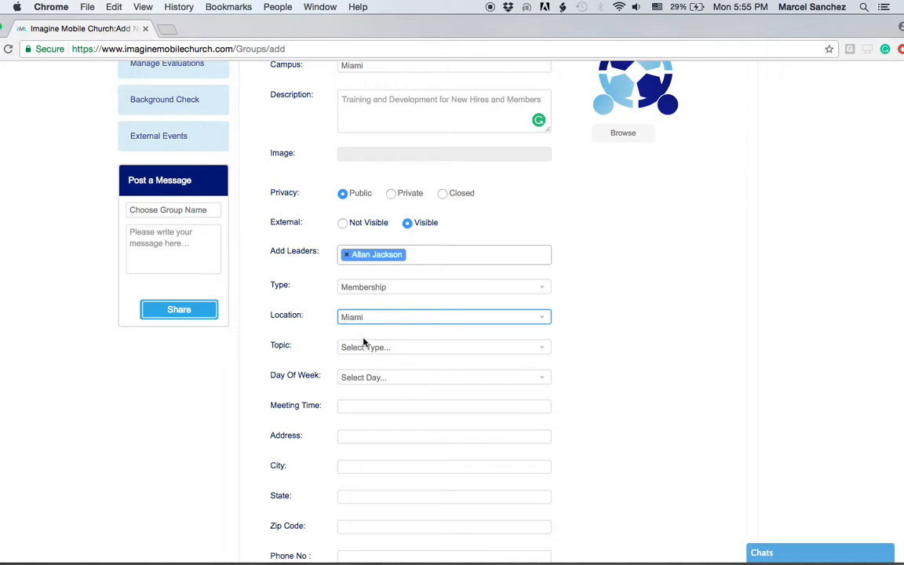
Set the topic to Leadership and the meeting to Tuesday at 8:00 AM
click(363, 347)
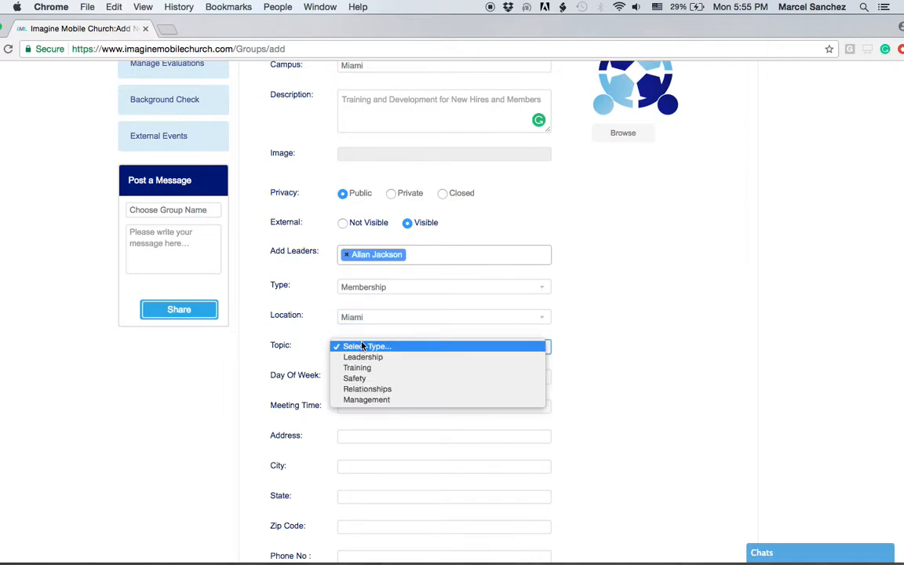
click(363, 357)
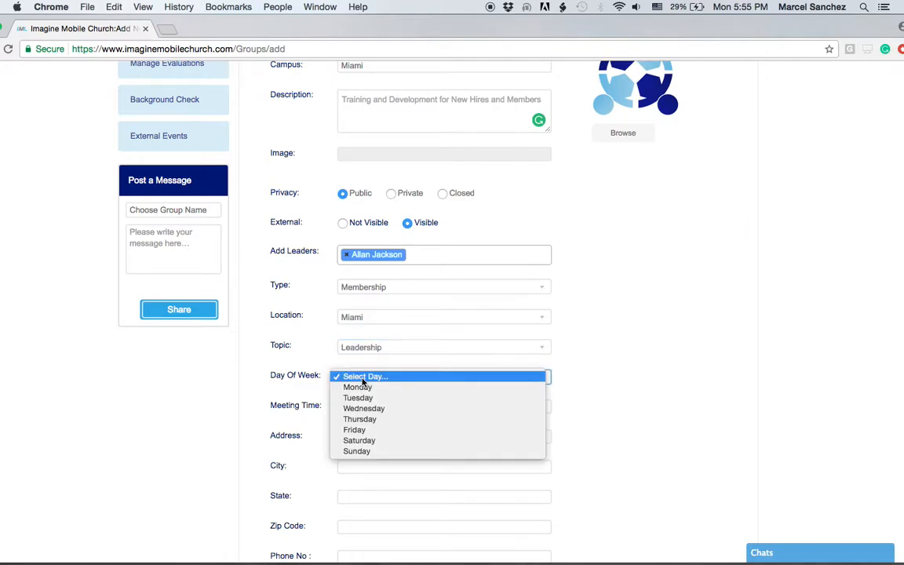
click(360, 399)
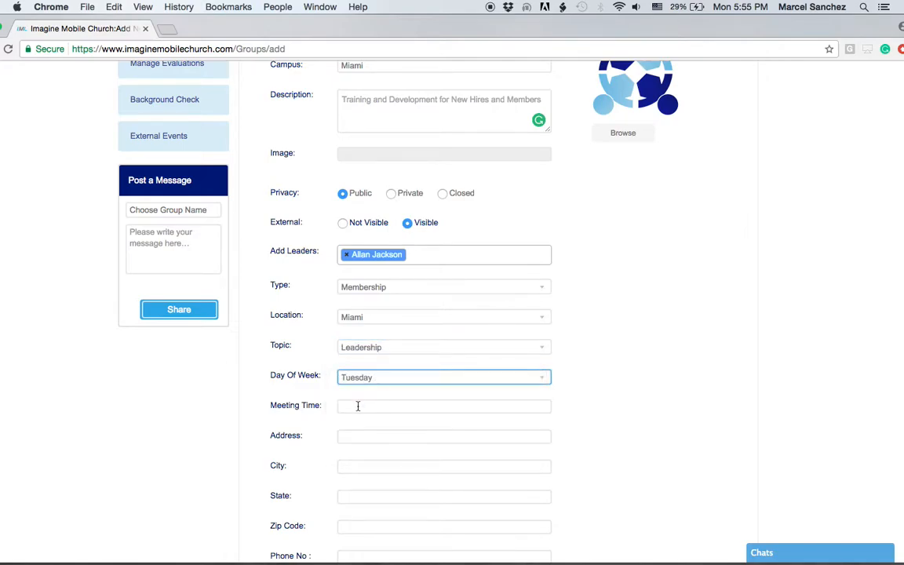
click(356, 407)
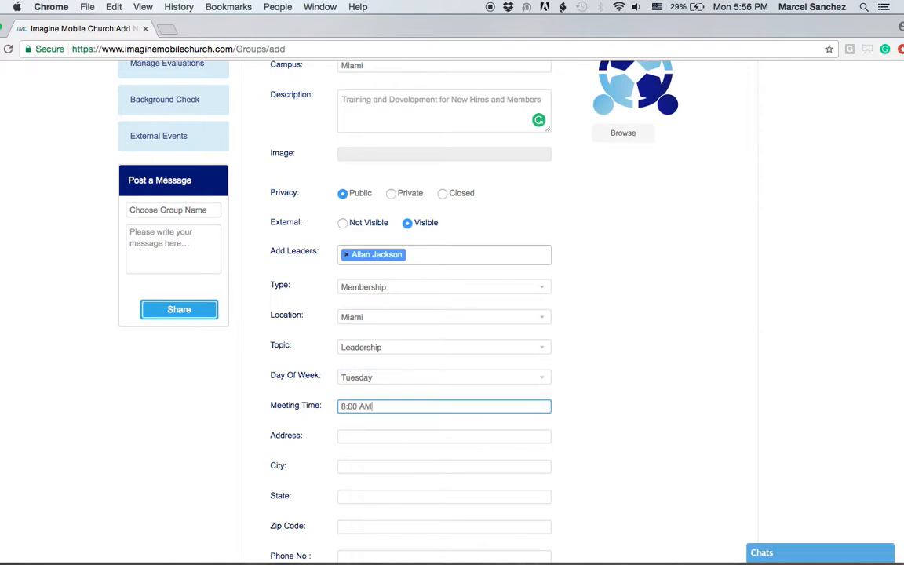
Fill in the meeting address, Miami city, state, zip code and phone number
scroll(535, 426, down, 5)
click(355, 258)
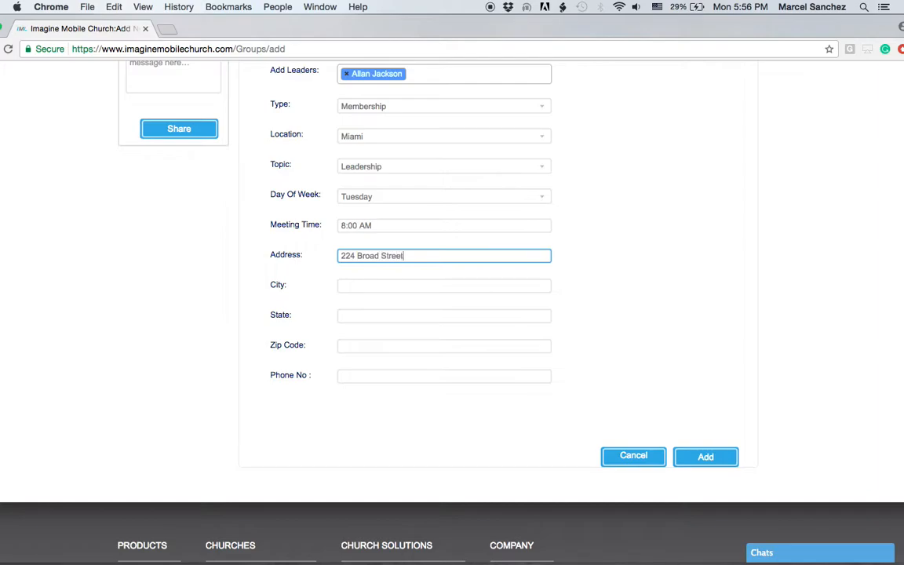
click(351, 284)
text(Miami)
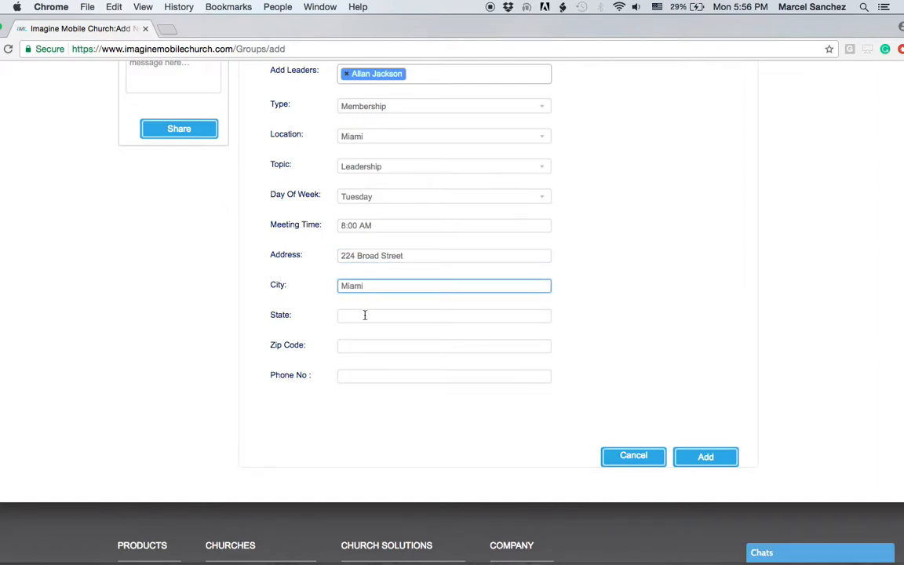
click(365, 315)
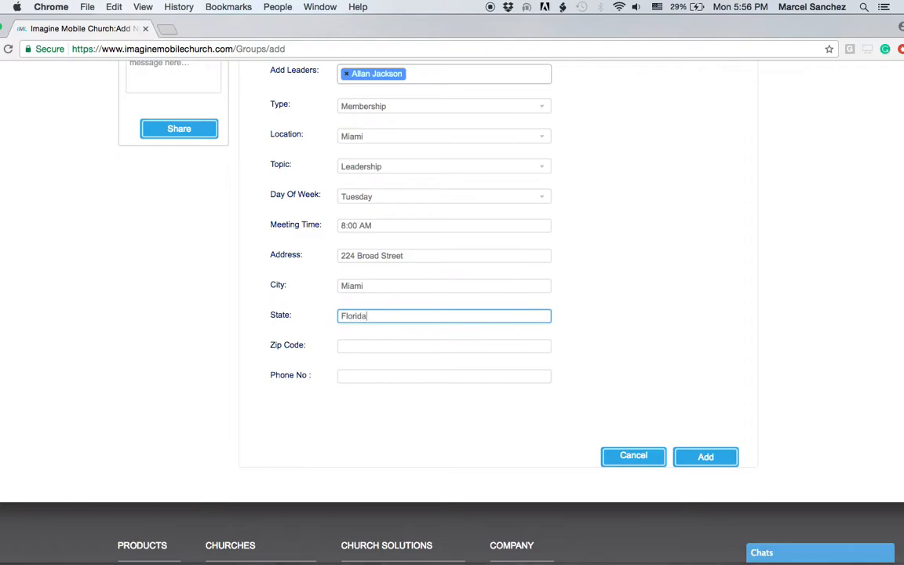
click(362, 349)
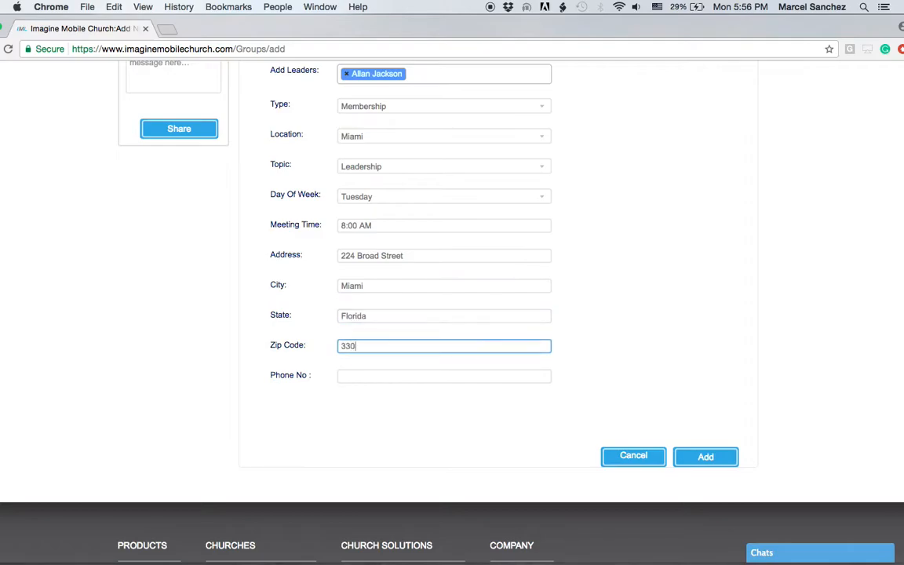
click(370, 378)
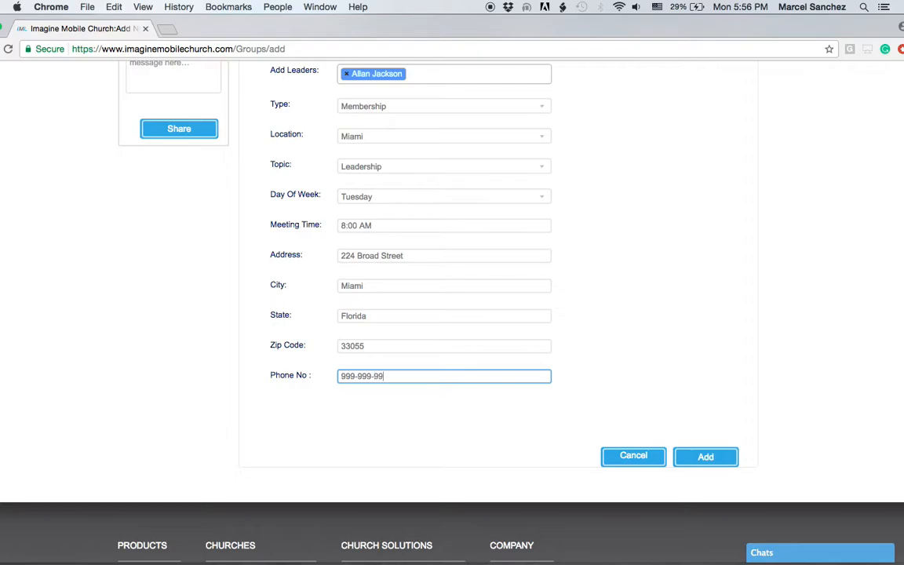
scroll(478, 364, up, 5)
scroll(482, 364, down, 5)
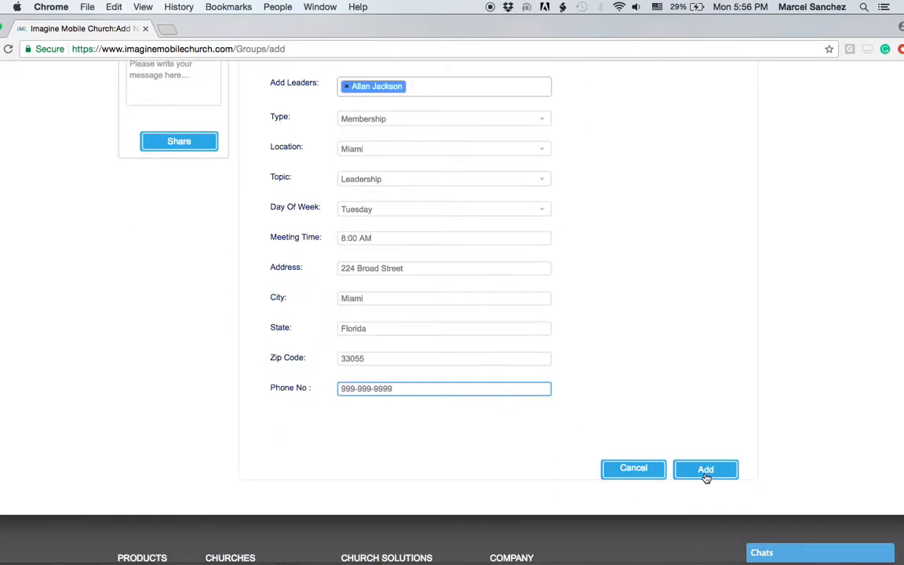
Save the Leader Development group and sort My Groups by group name
click(705, 474)
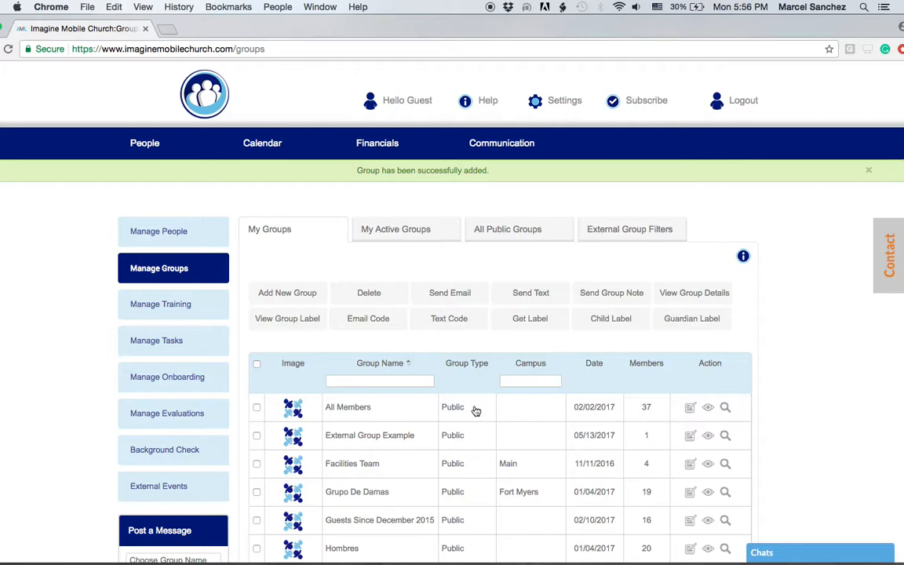
click(408, 364)
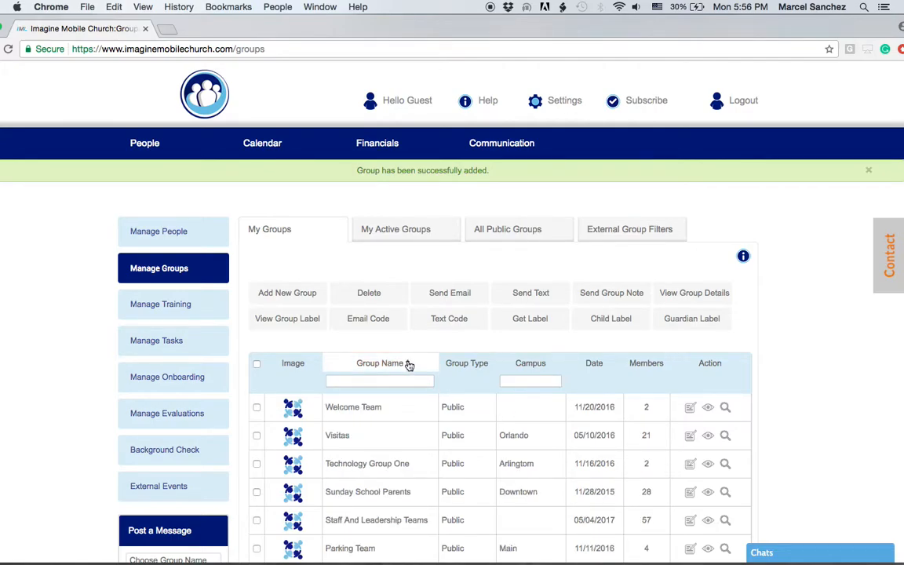
click(408, 364)
scroll(424, 393, down, 3)
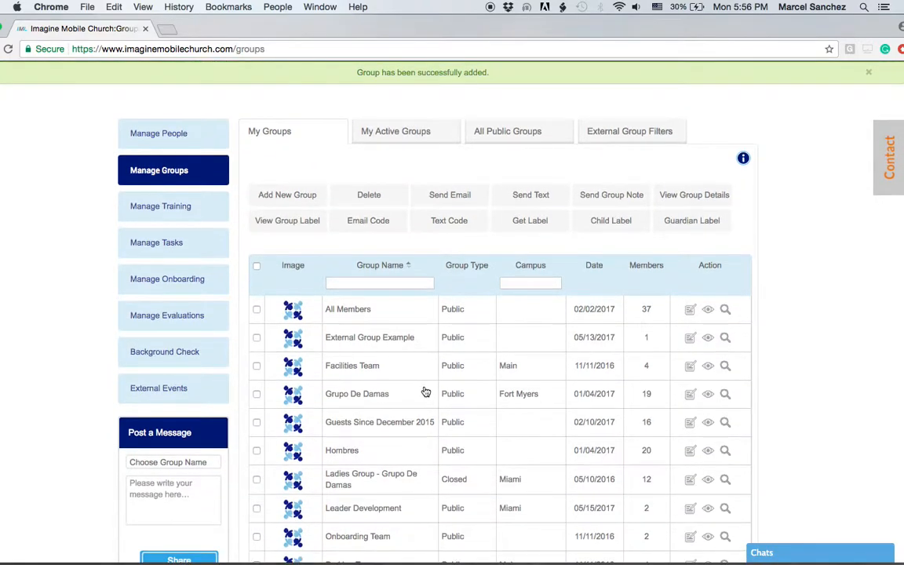
scroll(424, 392, down, 1)
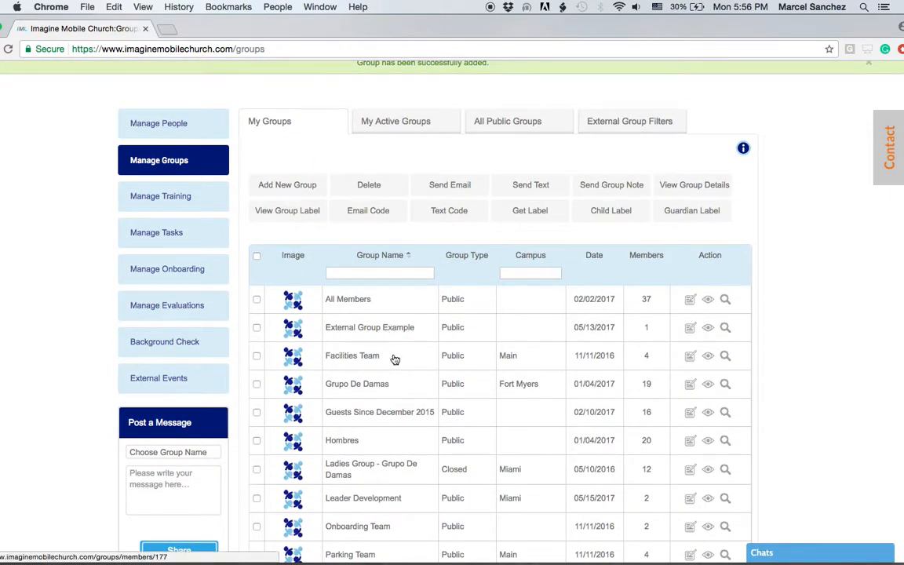
scroll(392, 359, down, 5)
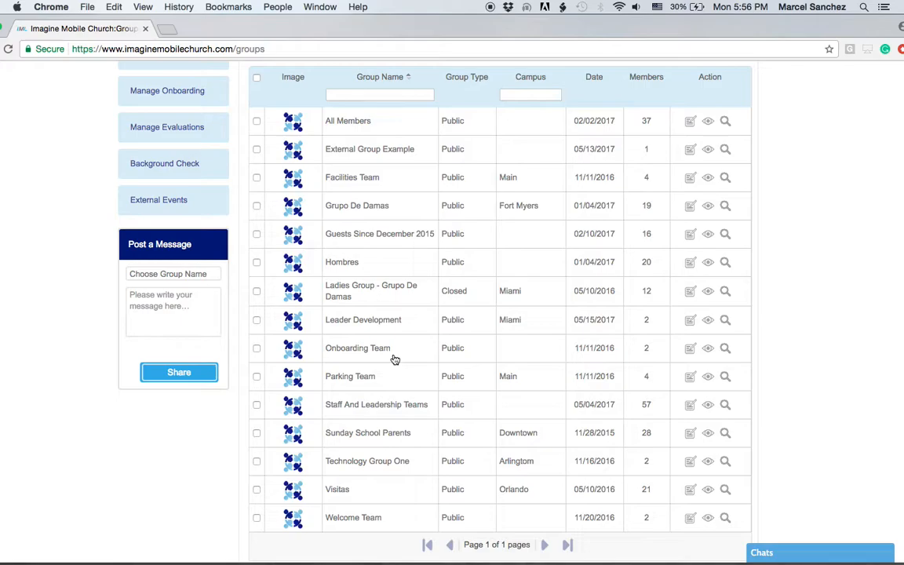
scroll(394, 359, up, 5)
Open the External Group Example group, then return to the groups list
click(369, 324)
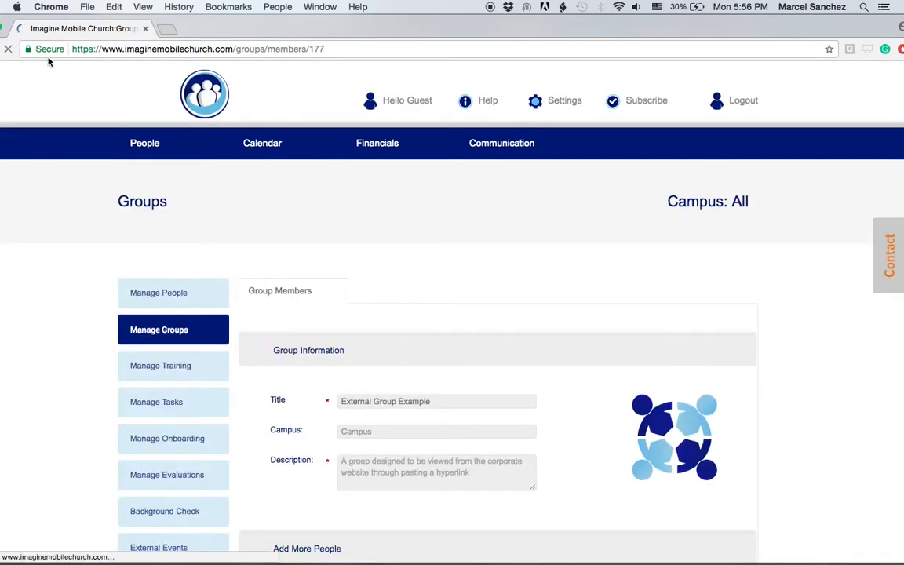
drag(233, 29, 288, 24)
click(24, 49)
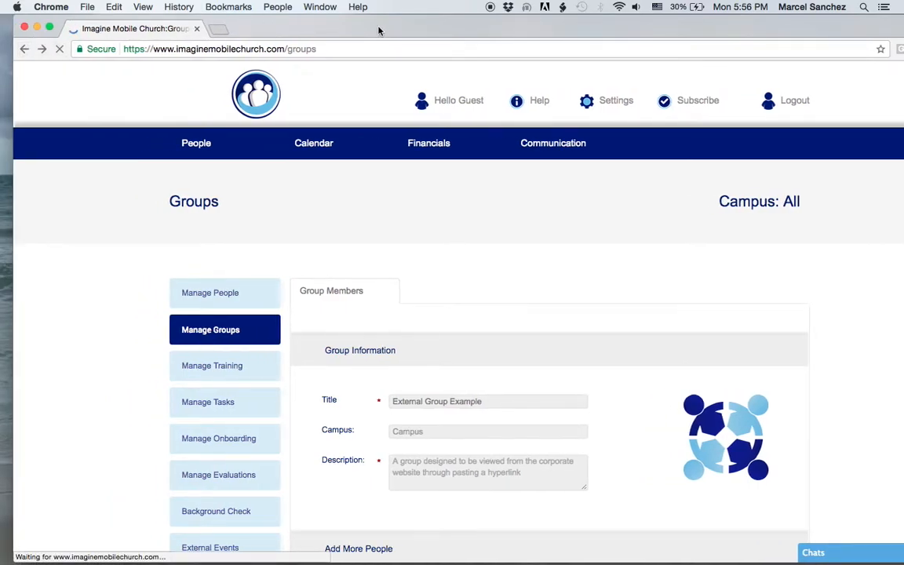
drag(379, 30, 350, 30)
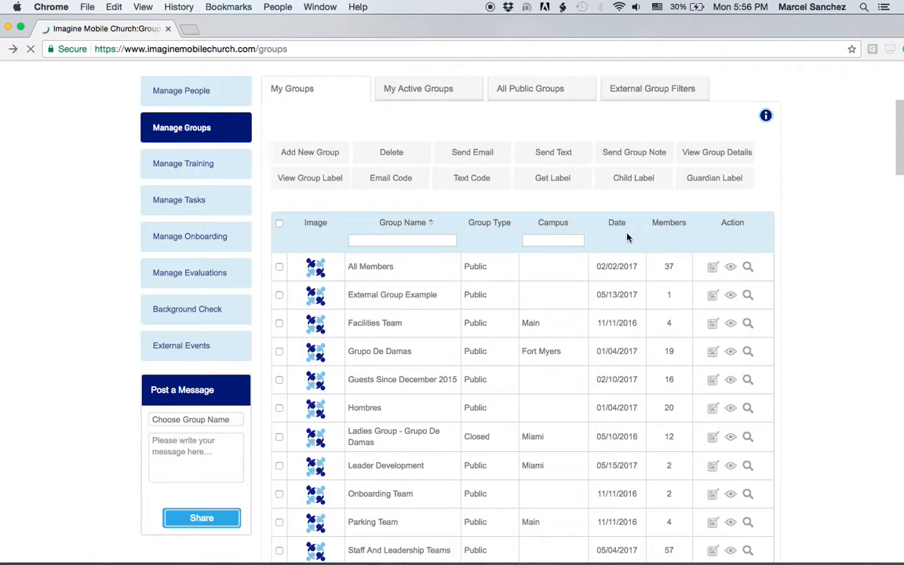
Sort My Groups by date, newest first, so Leader Development tops the list
click(618, 226)
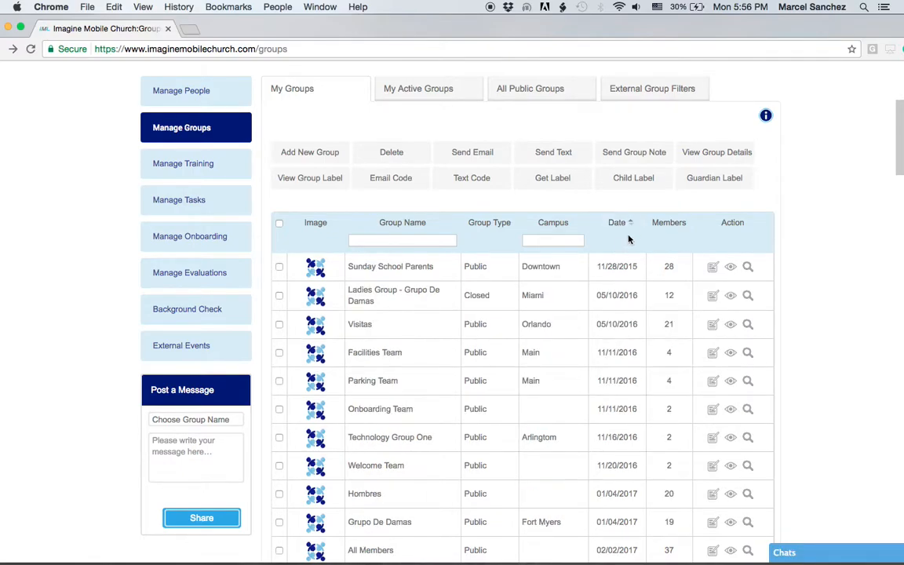
click(632, 228)
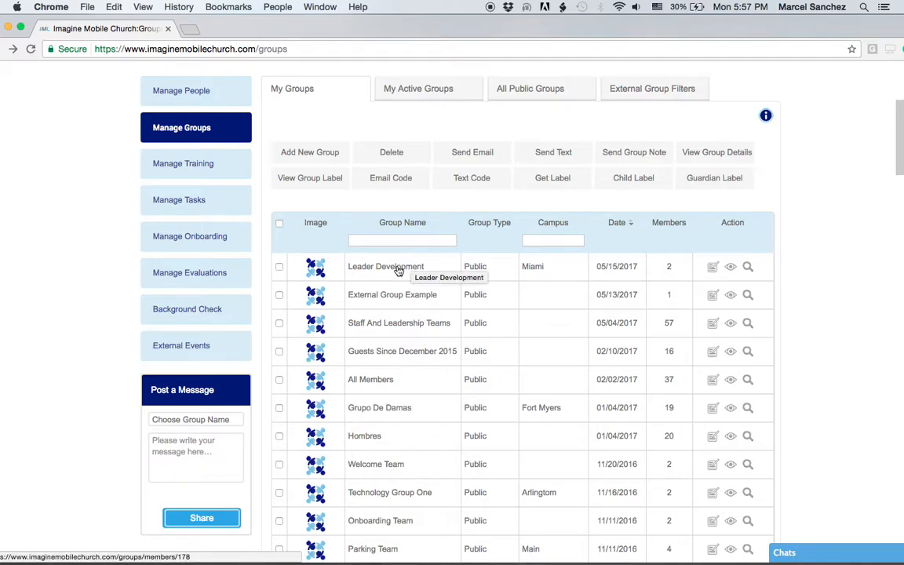
scroll(393, 277, up, 1)
scroll(392, 276, up, 3)
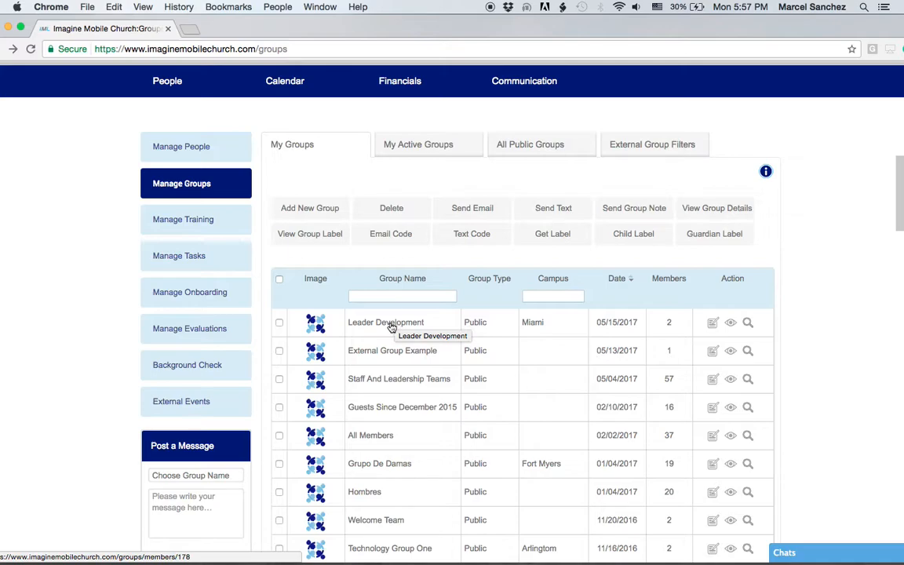
Show the External Group Filters tab and sort the filters by Type
click(656, 148)
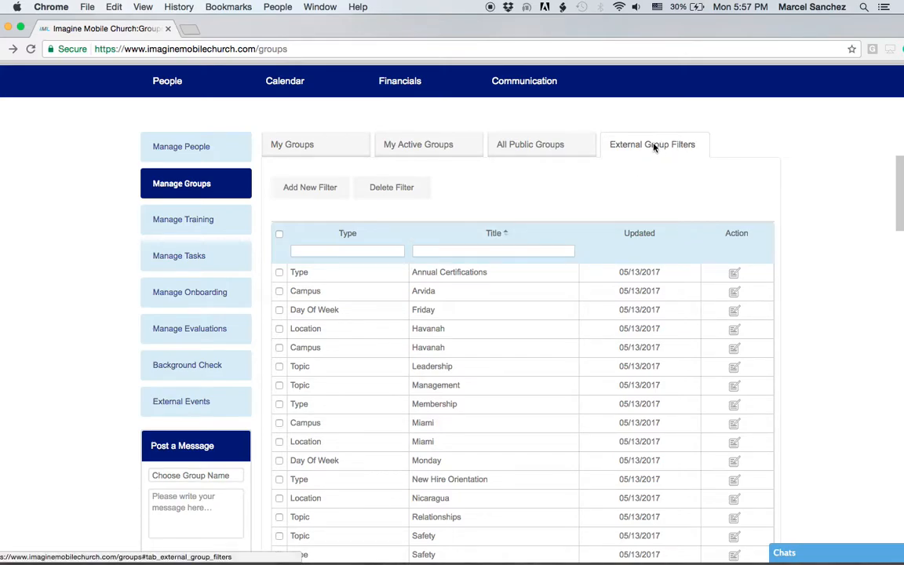
scroll(633, 196, down, 1)
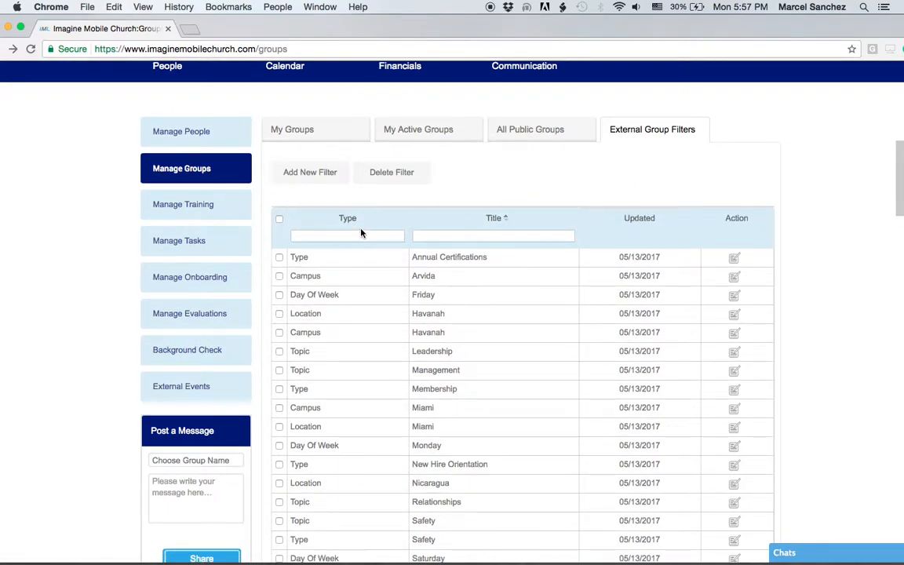
click(351, 224)
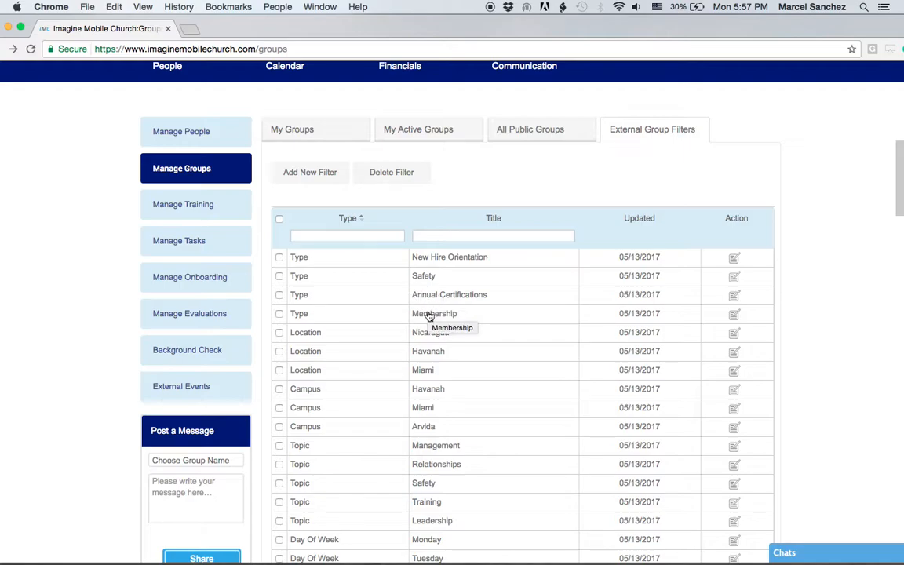
scroll(549, 350, down, 1)
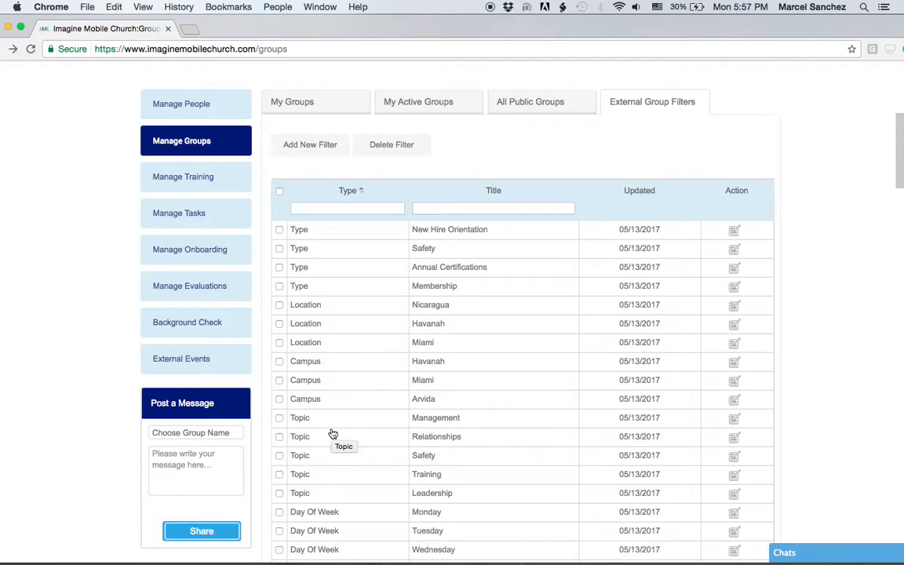
scroll(538, 418, down, 4)
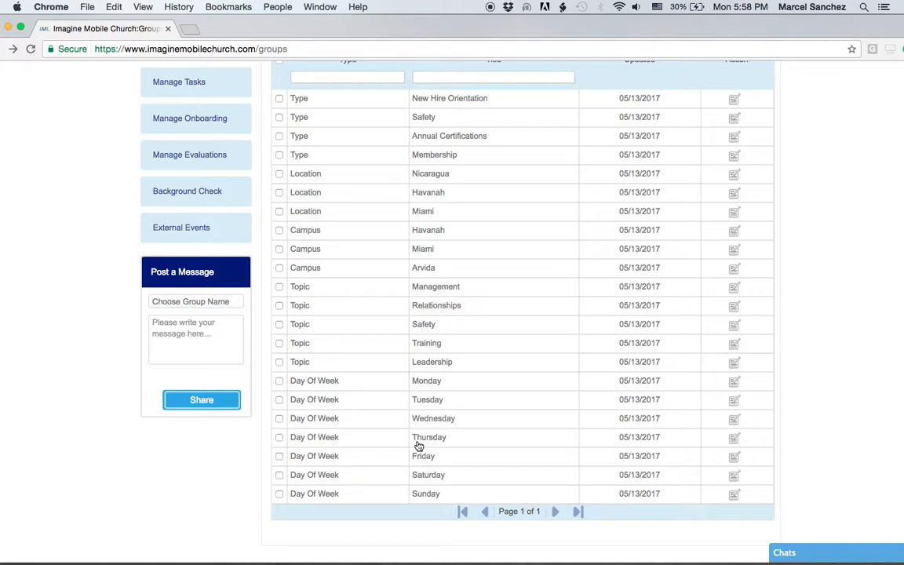
scroll(357, 375, up, 3)
scroll(355, 369, up, 3)
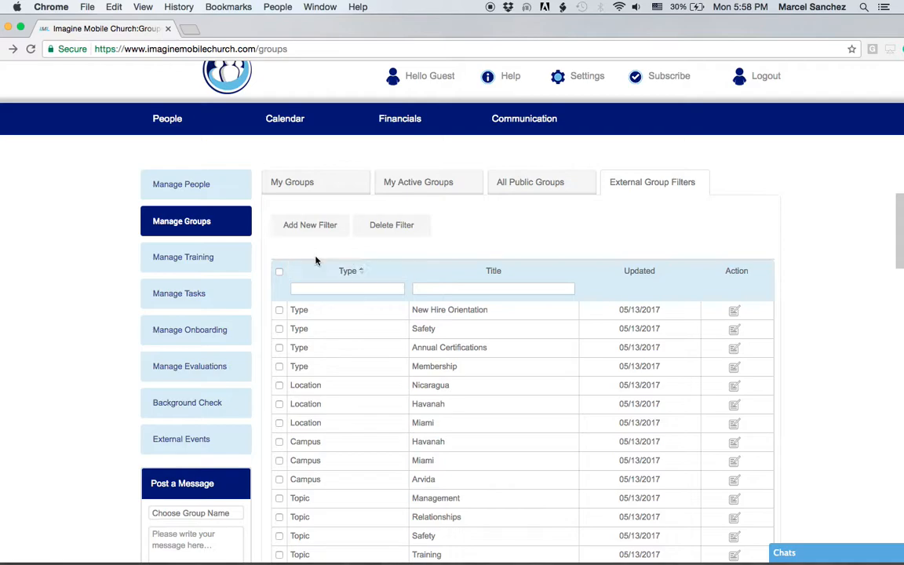
Create a Topic-type filter titled 'Human Resources' with Active status and save it
click(307, 231)
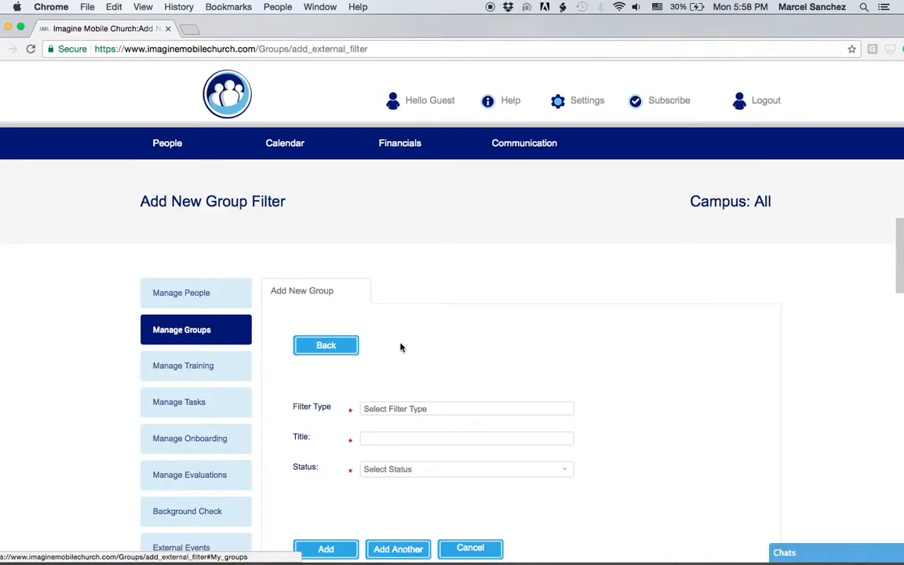
scroll(434, 365, down, 1)
click(416, 368)
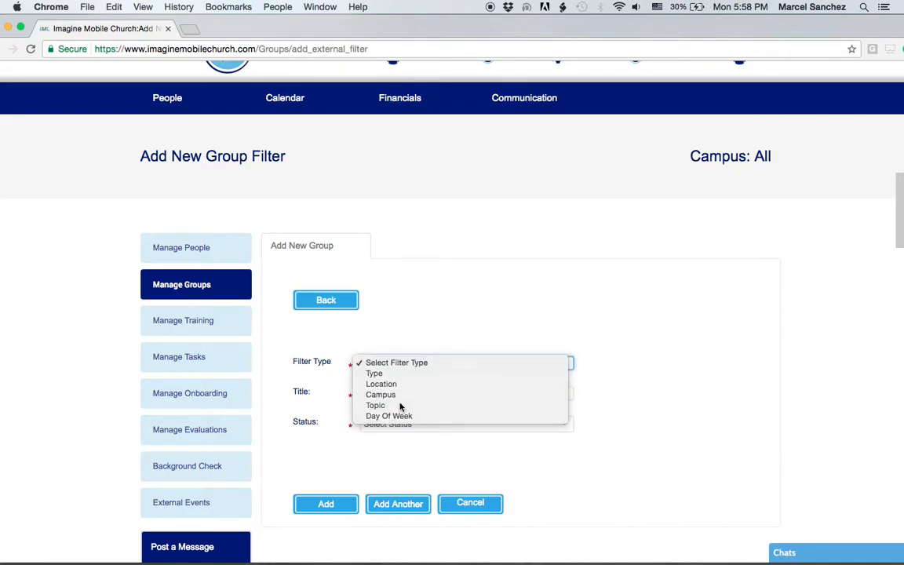
click(399, 406)
click(384, 394)
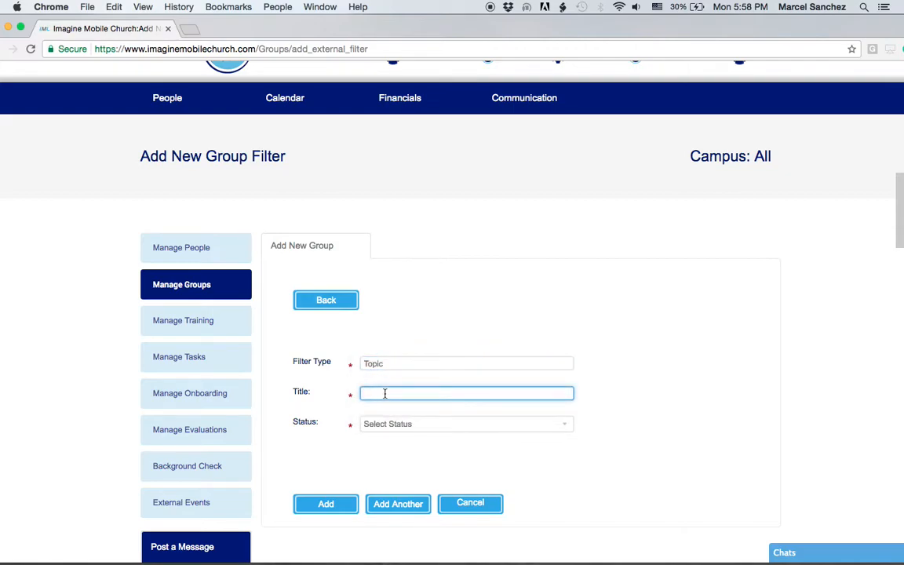
text(Human Resources)
click(367, 427)
click(366, 432)
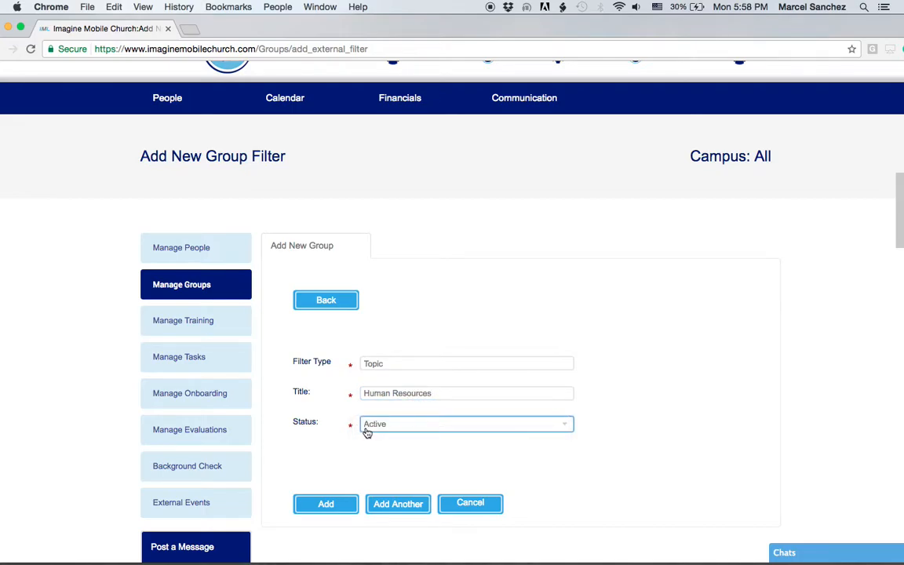
click(334, 510)
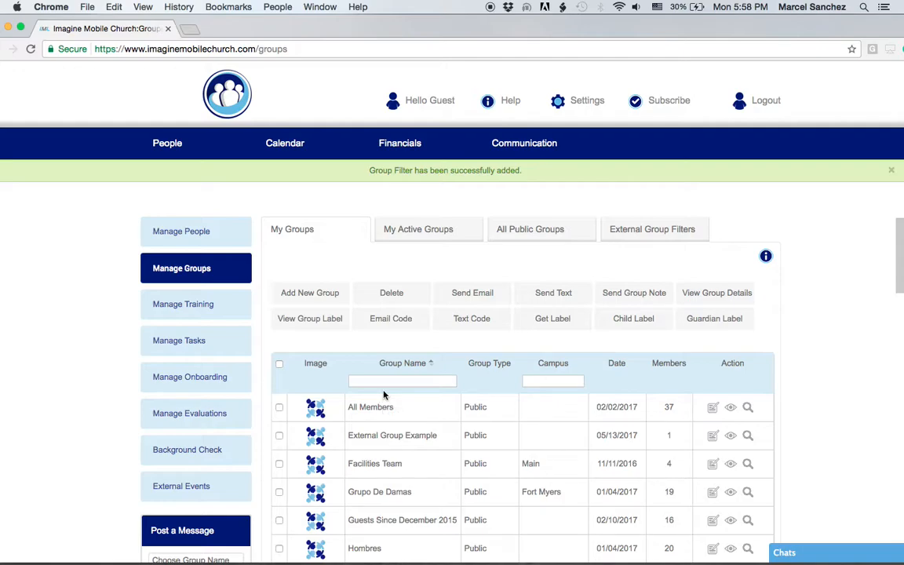
Switch to All Public Groups and follow the External Groups URL to the public listing
scroll(384, 395, down, 1)
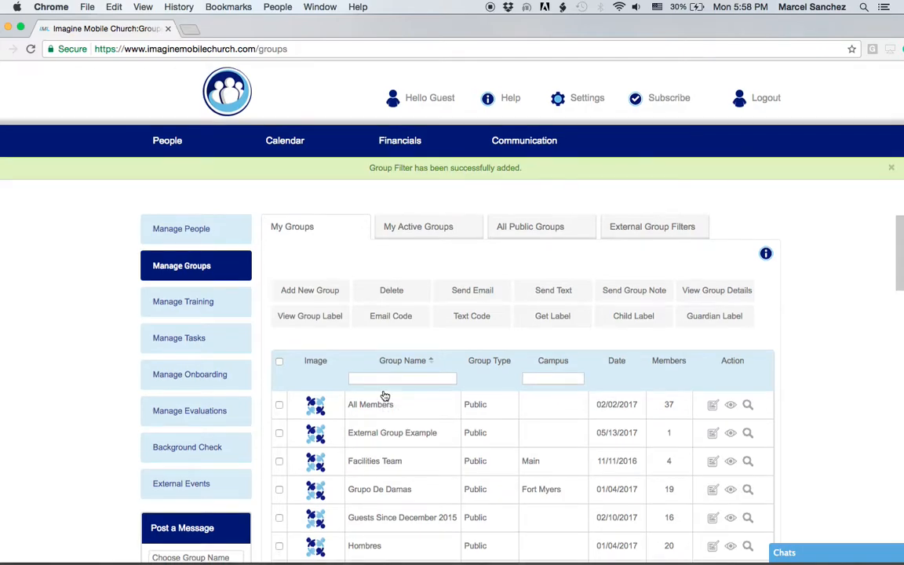
click(537, 232)
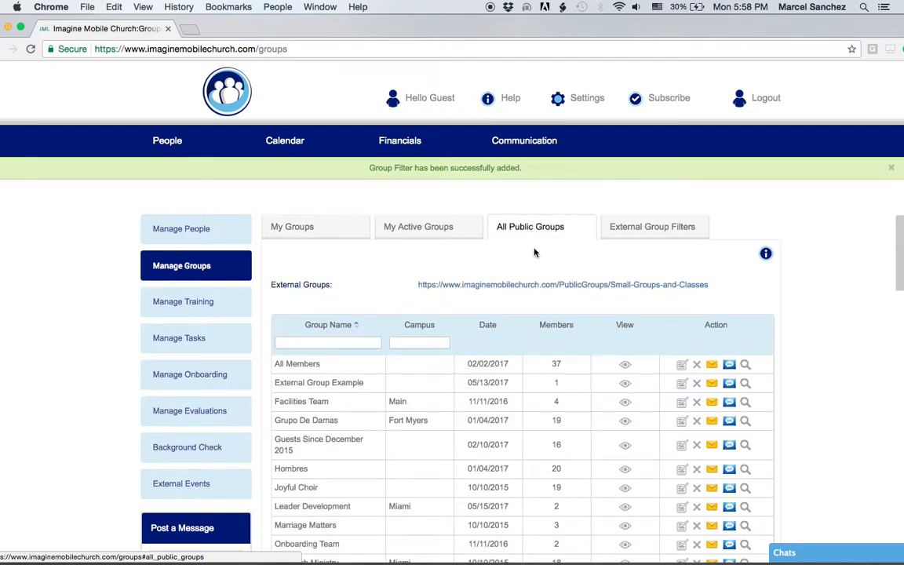
click(525, 287)
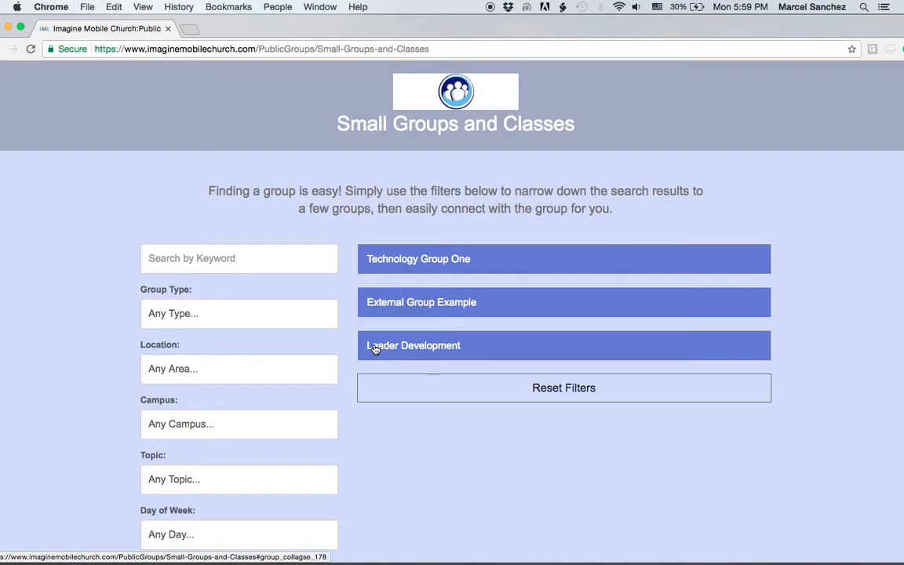
Filter the public groups to the Membership type, then reset the filters
click(187, 314)
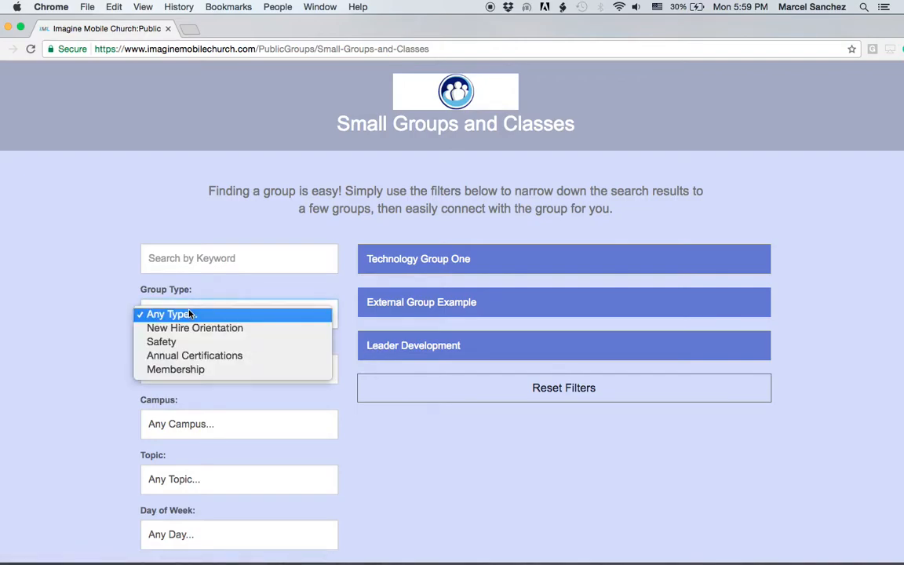
click(195, 369)
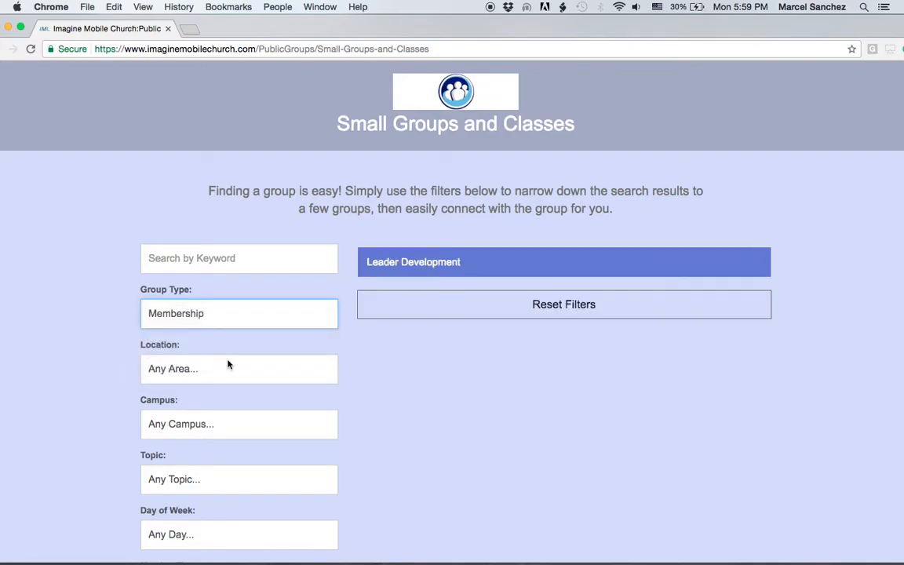
click(267, 313)
click(437, 308)
click(439, 306)
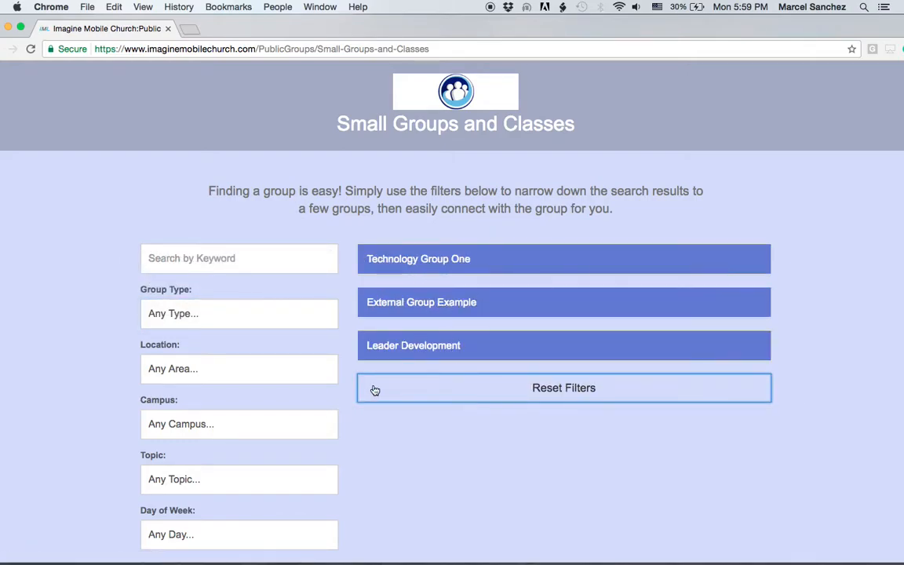
Reapply the Membership group type filter, leaving only Leader Development listed
click(243, 315)
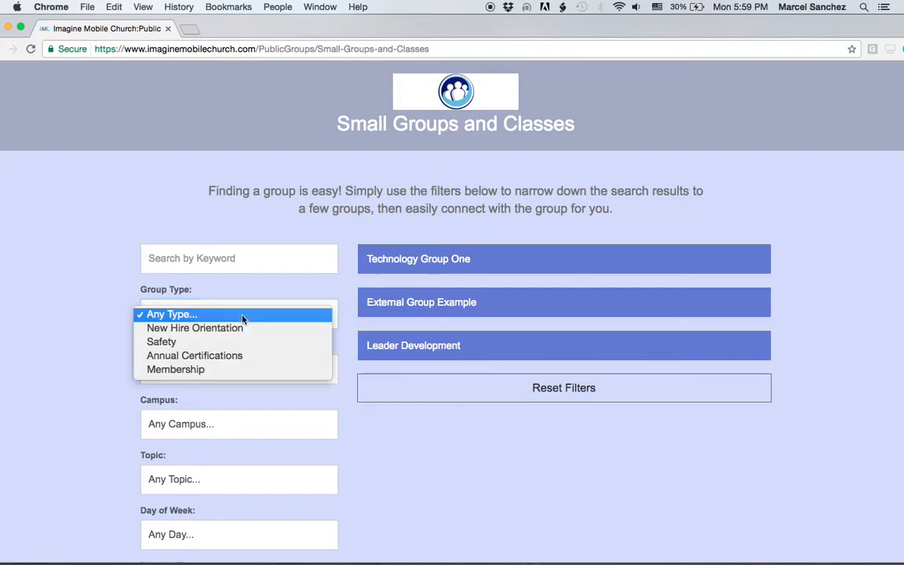
click(226, 373)
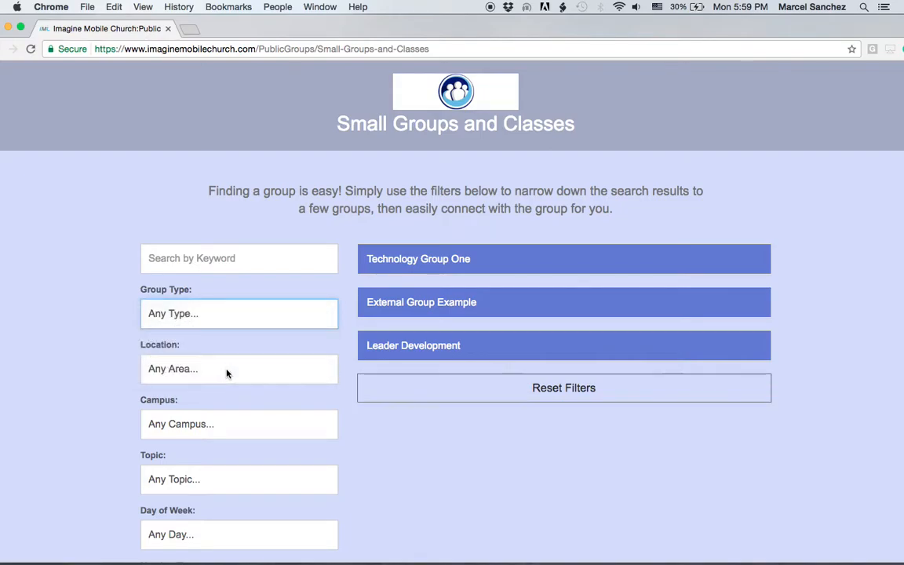
scroll(377, 319, down, 3)
scroll(195, 408, down, 2)
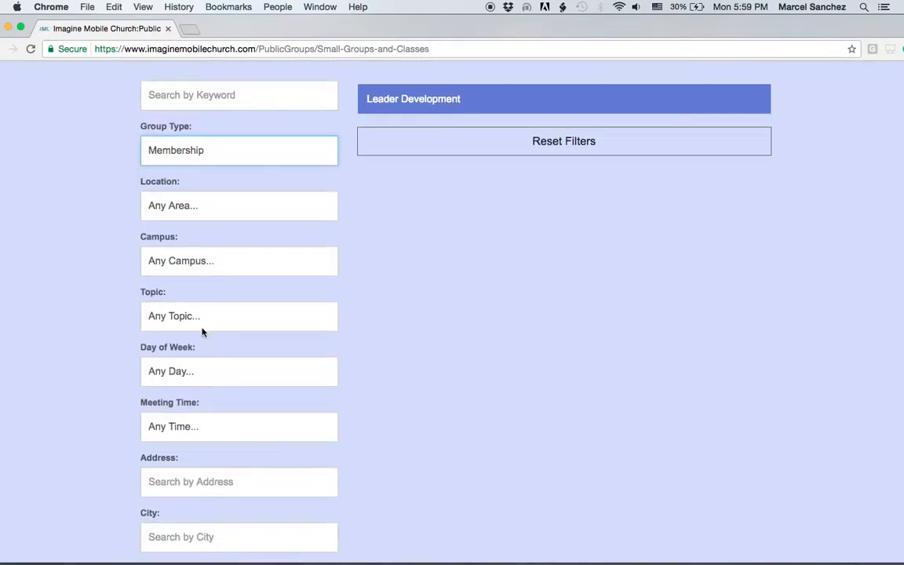
scroll(210, 407, down, 4)
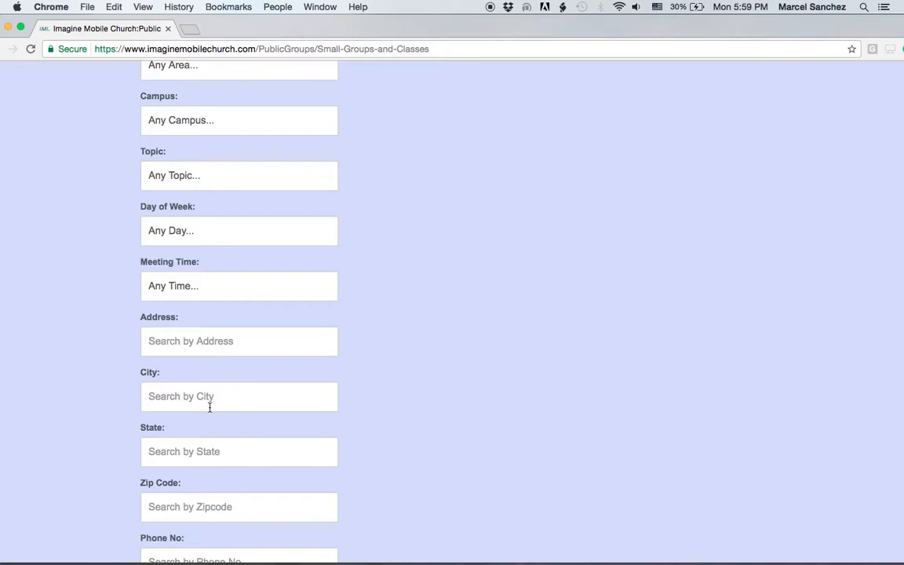
scroll(207, 397, down, 2)
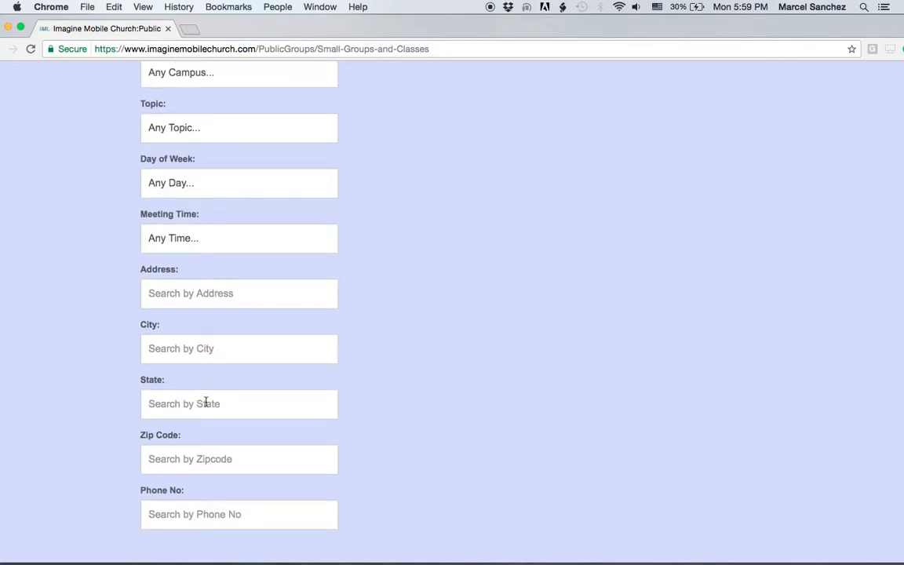
scroll(204, 406, up, 9)
scroll(202, 409, up, 1)
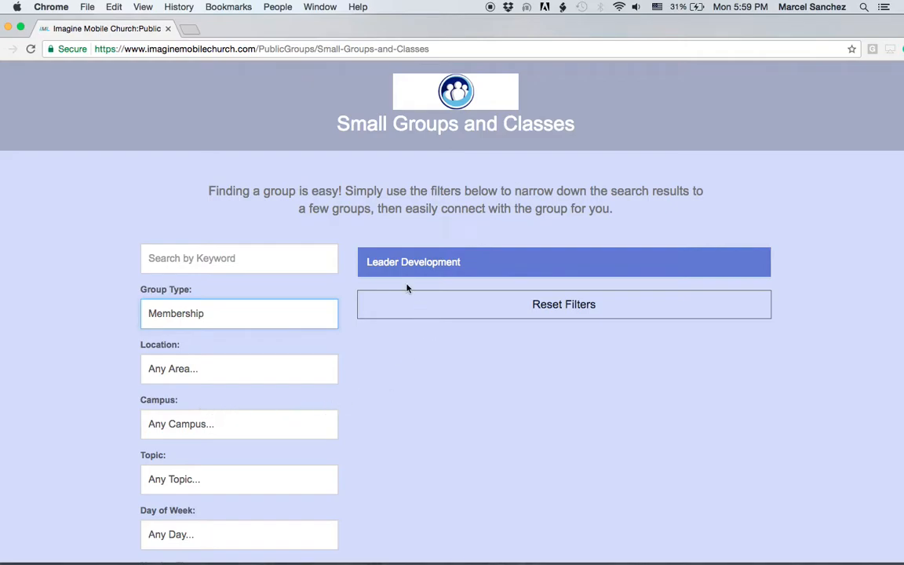
Expand Leader Development to view its details and description
click(372, 265)
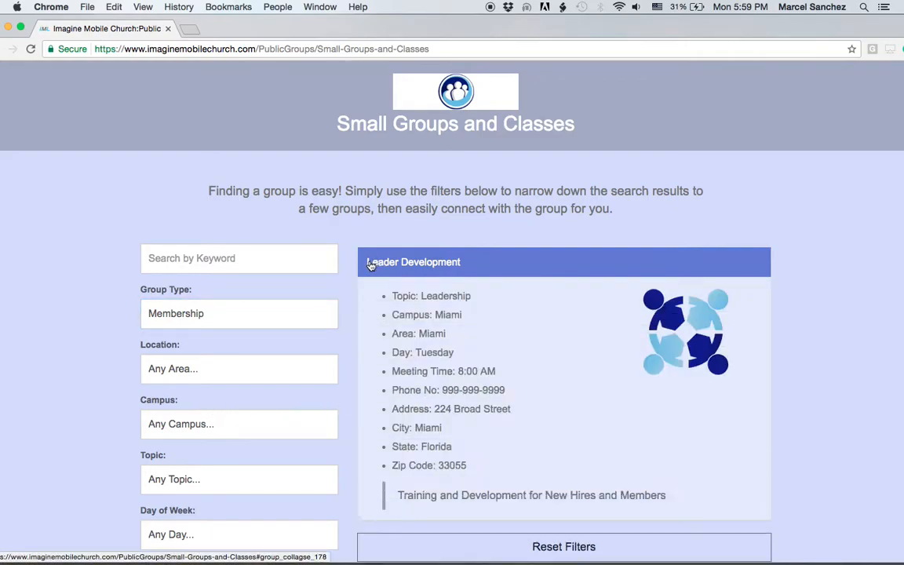
scroll(649, 420, down, 1)
scroll(649, 421, down, 2)
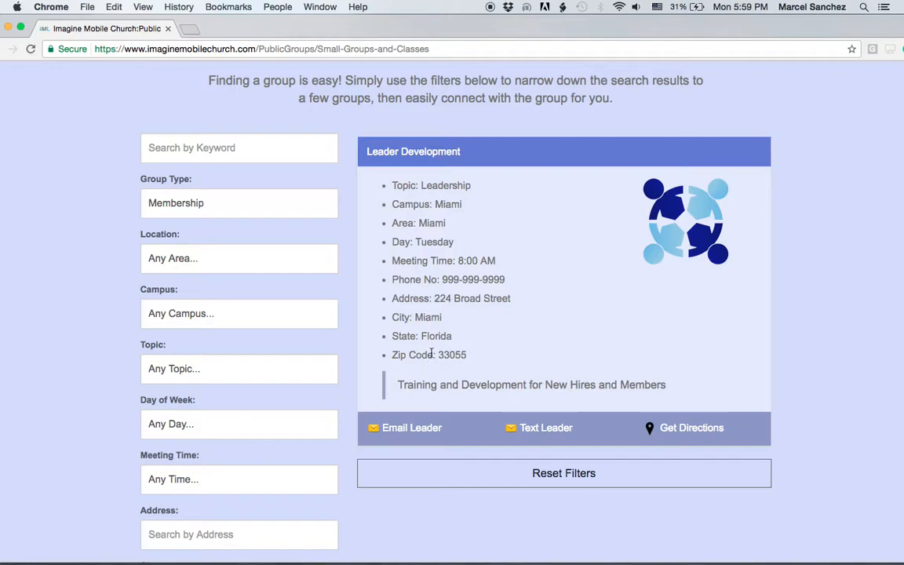
drag(398, 385, 672, 387)
click(558, 346)
Preview the Email Leader and Text Leader forms, then go back to Manage Groups
click(411, 428)
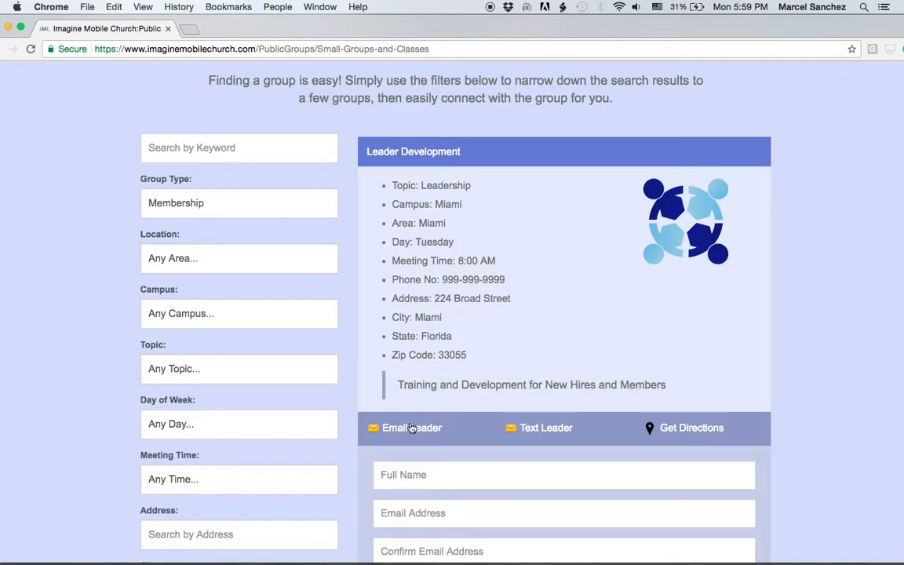
scroll(412, 427, down, 4)
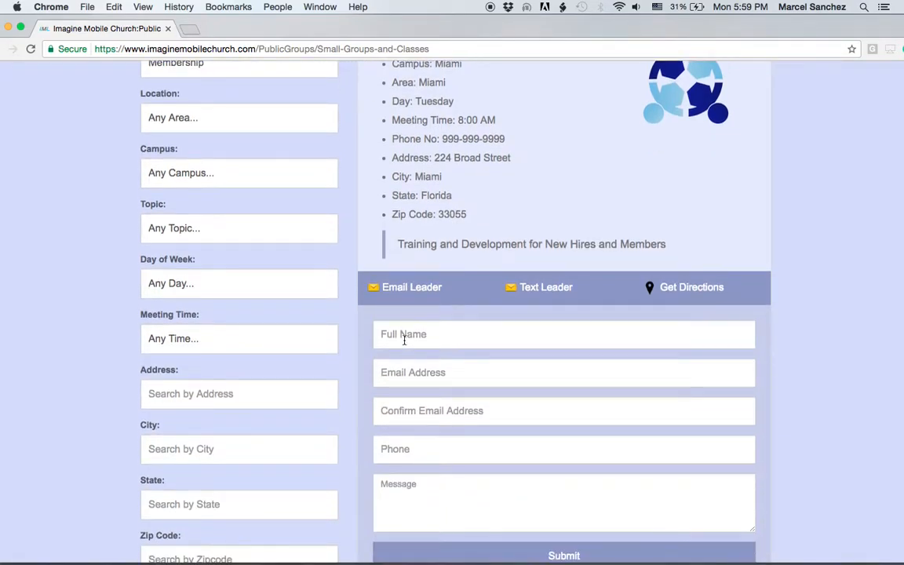
click(417, 497)
click(542, 288)
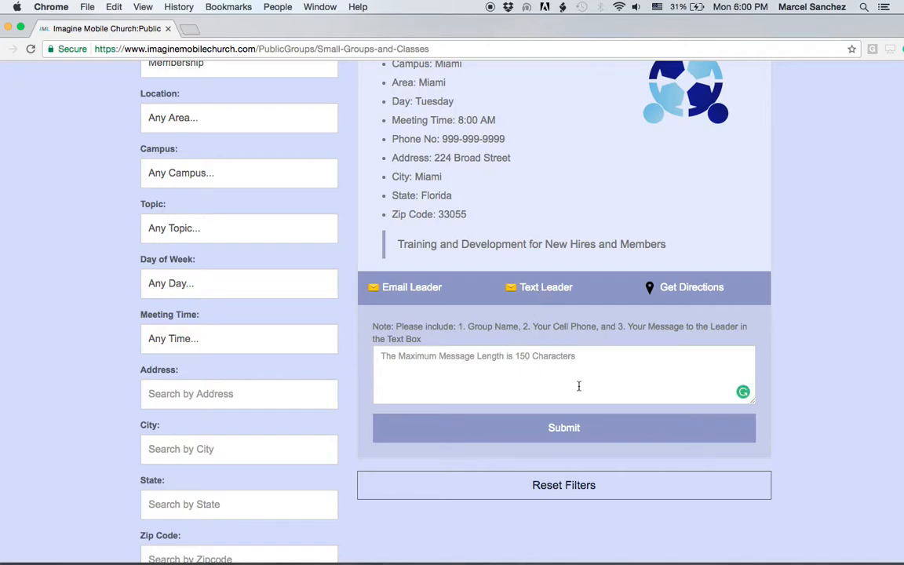
scroll(521, 394, up, 3)
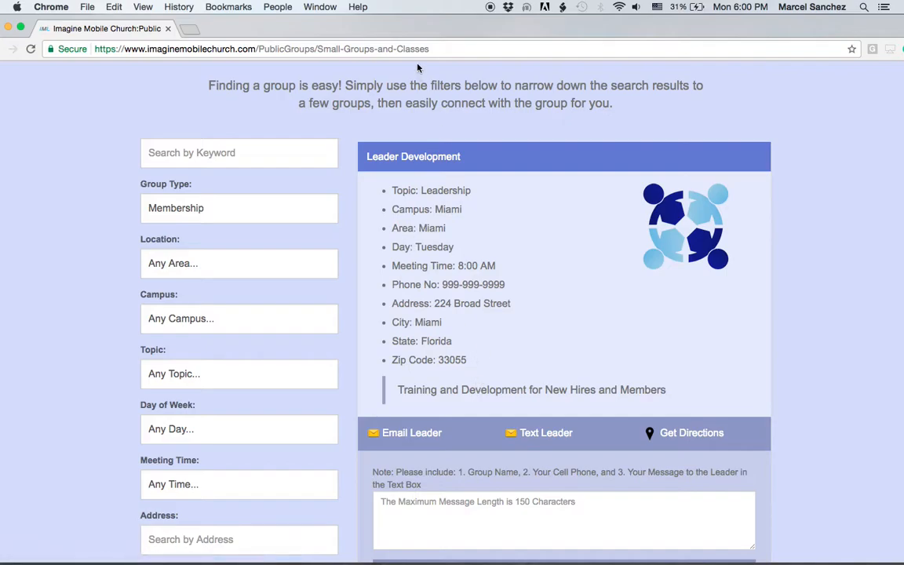
drag(360, 24, 380, 24)
click(15, 49)
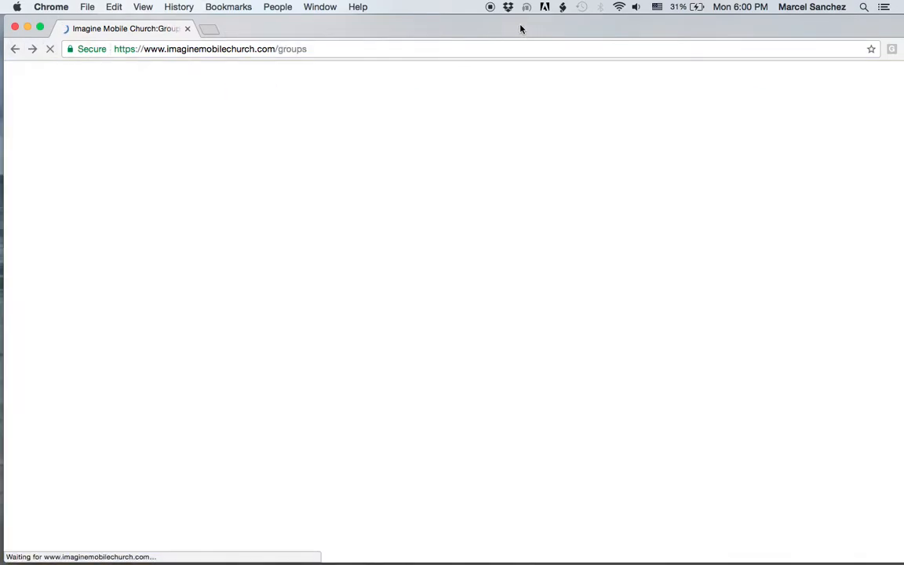
drag(520, 26, 511, 26)
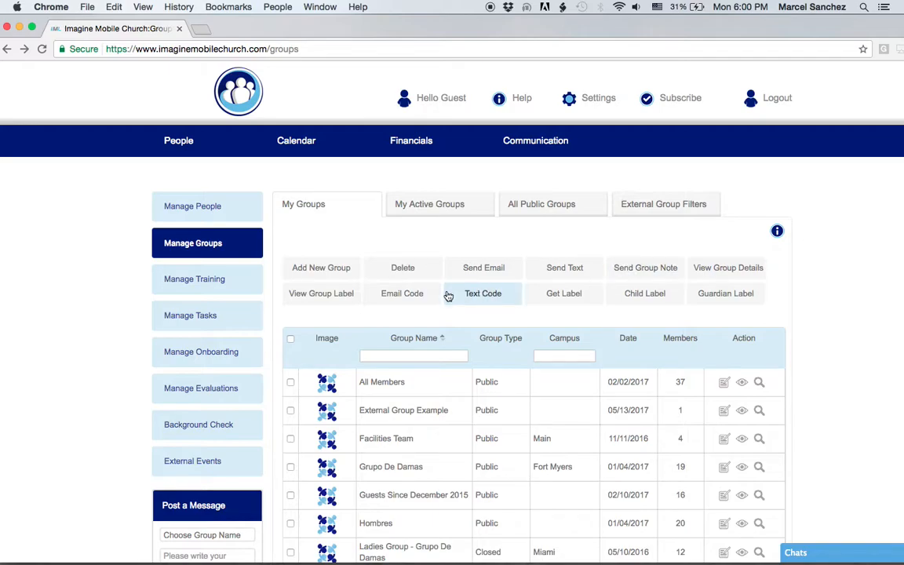
click(421, 338)
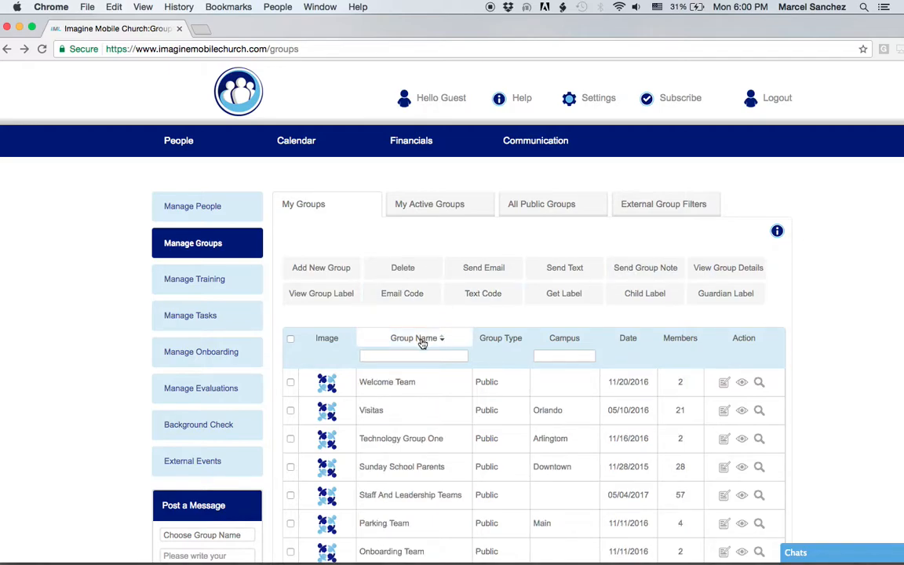
click(440, 339)
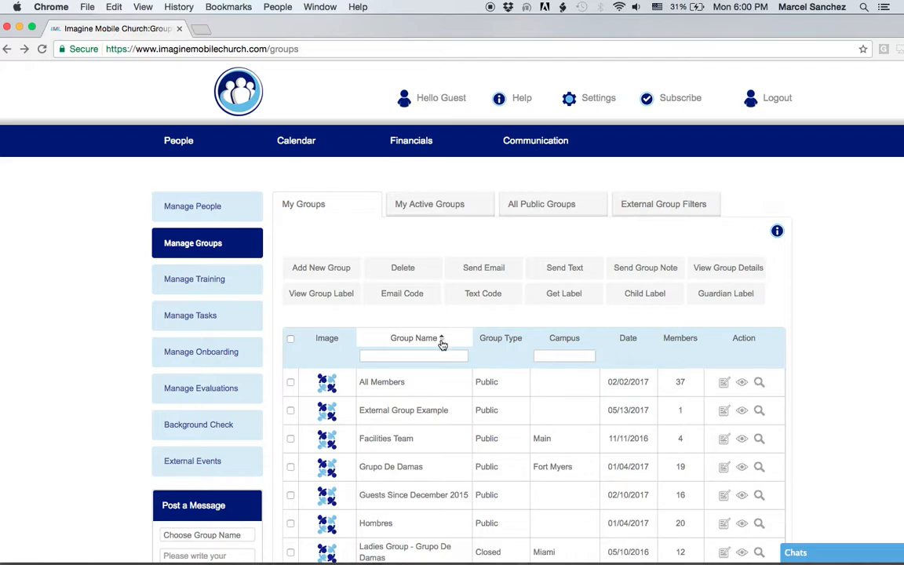
scroll(442, 344, down, 5)
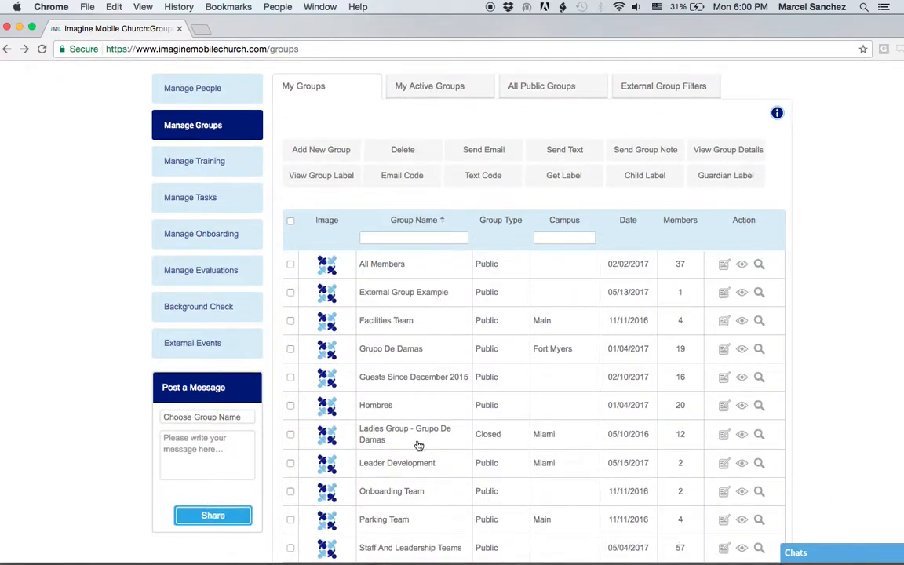
click(724, 468)
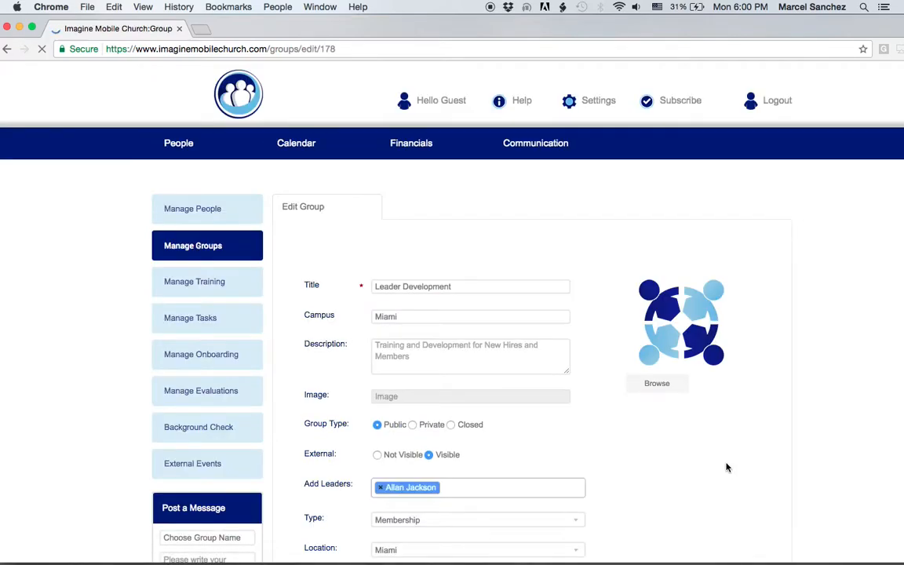
scroll(693, 434, down, 2)
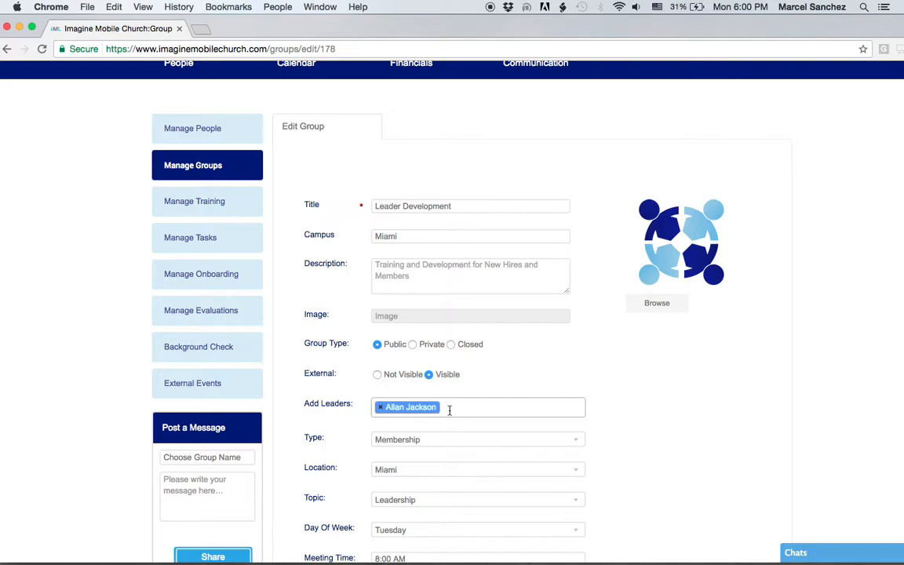
scroll(612, 290, up, 2)
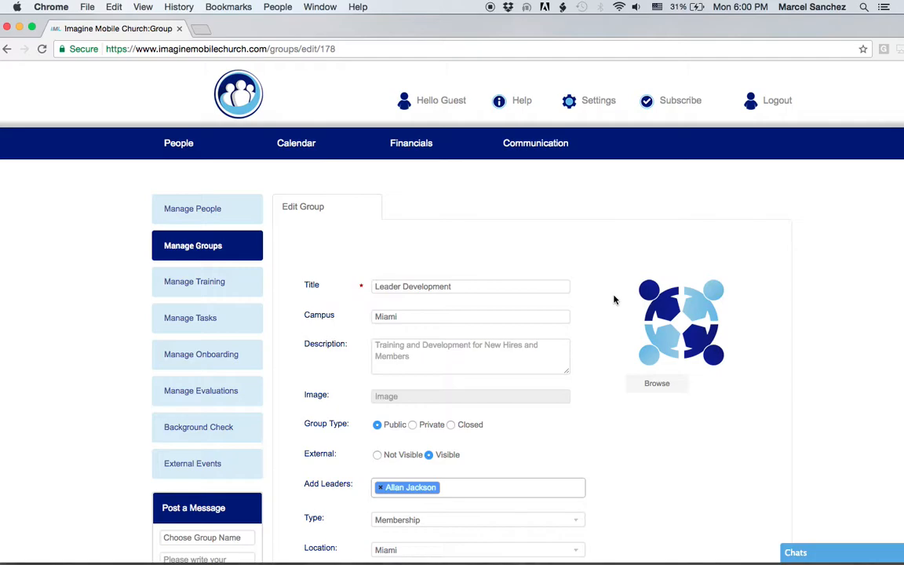
click(226, 263)
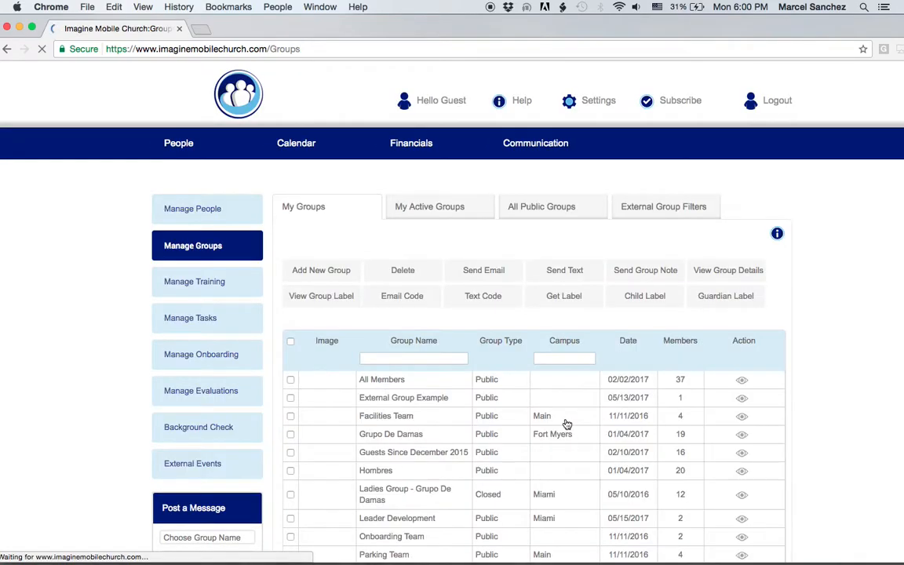
scroll(803, 428, down, 3)
scroll(801, 417, down, 1)
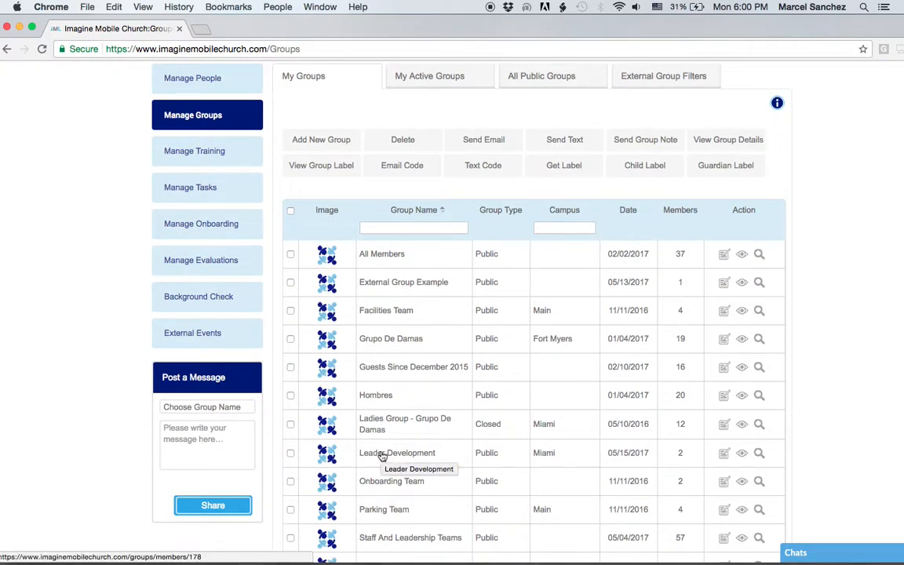
Open Leader Development's member page and focus the 'Enter user name to proceed' field
click(382, 455)
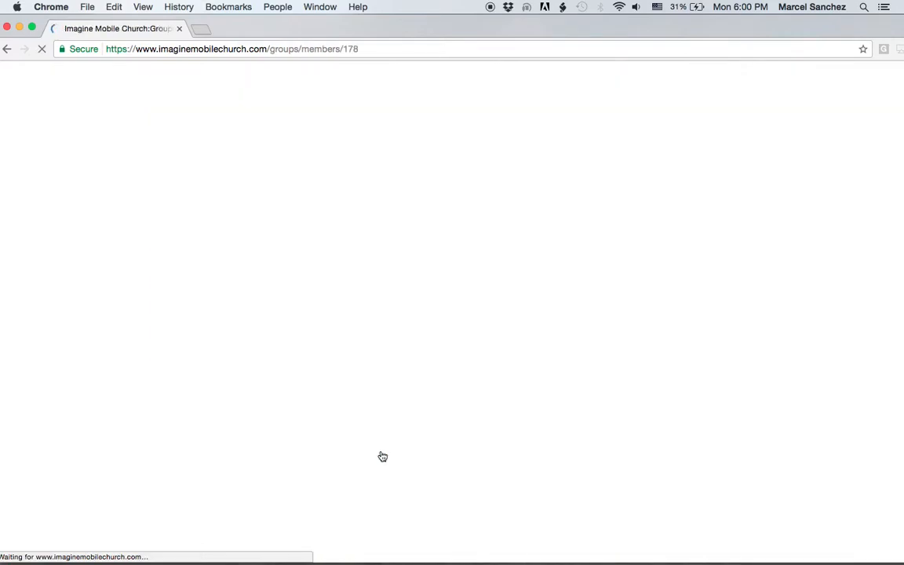
scroll(603, 478, down, 5)
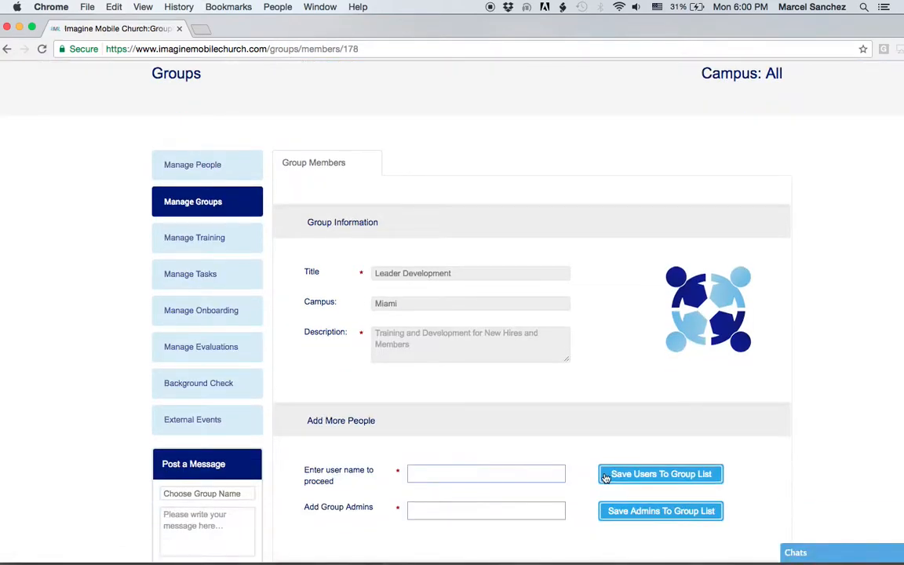
scroll(440, 392, down, 8)
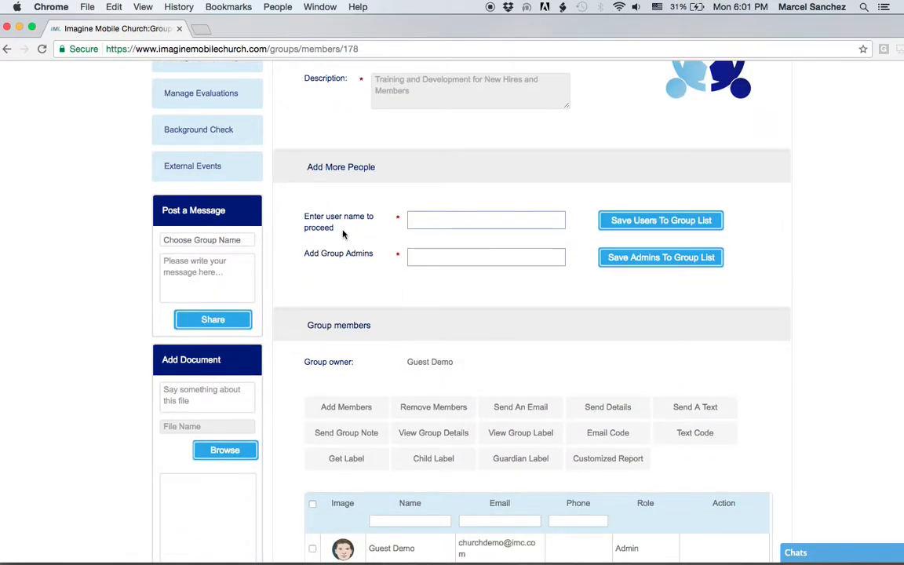
click(423, 222)
scroll(419, 439, down, 3)
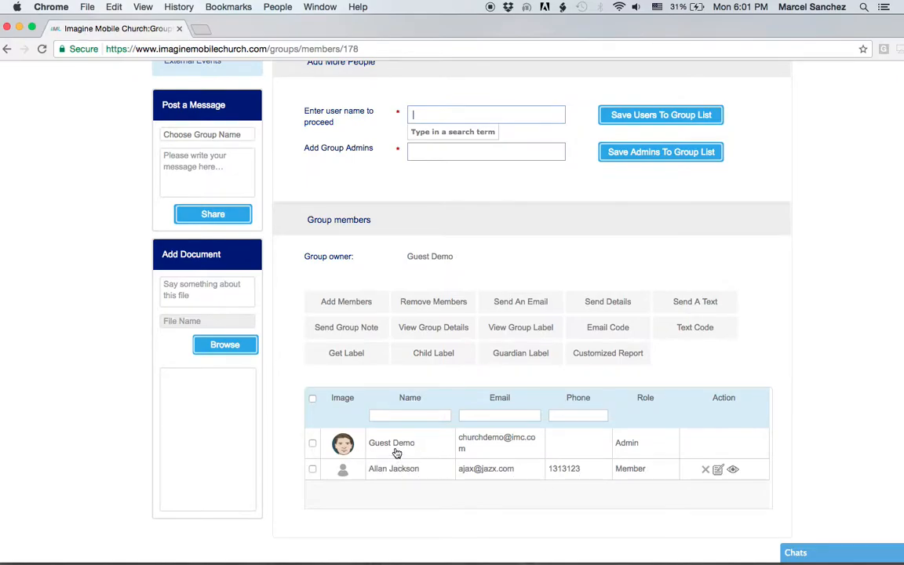
scroll(397, 444, up, 1)
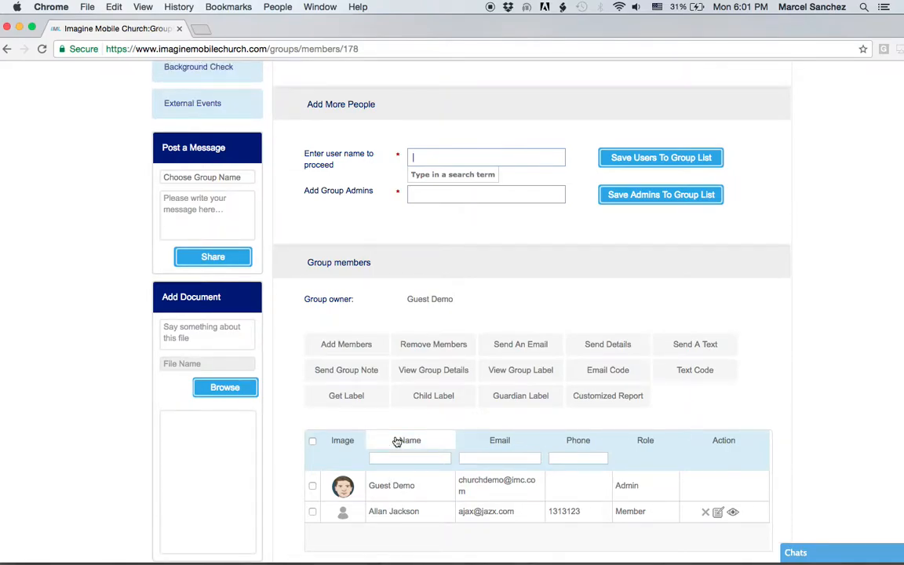
Add two people from the autocomplete suggestions and save them to the group's member list
text(h)
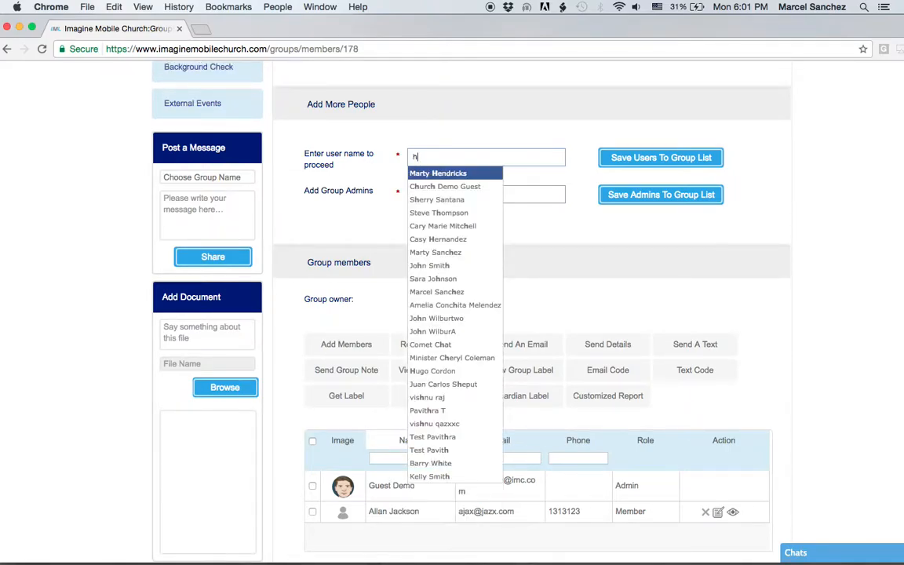
key(BackSpace)
text(sara)
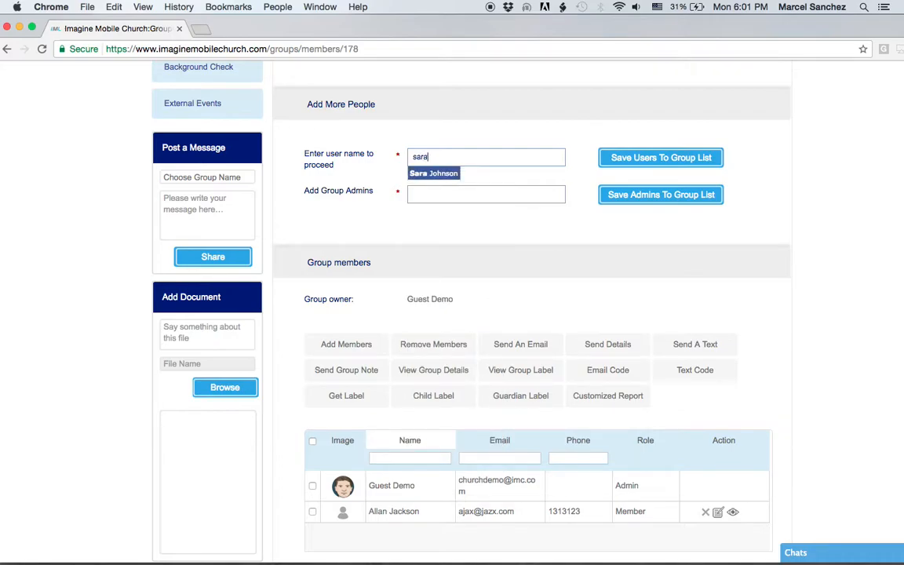
key(Return)
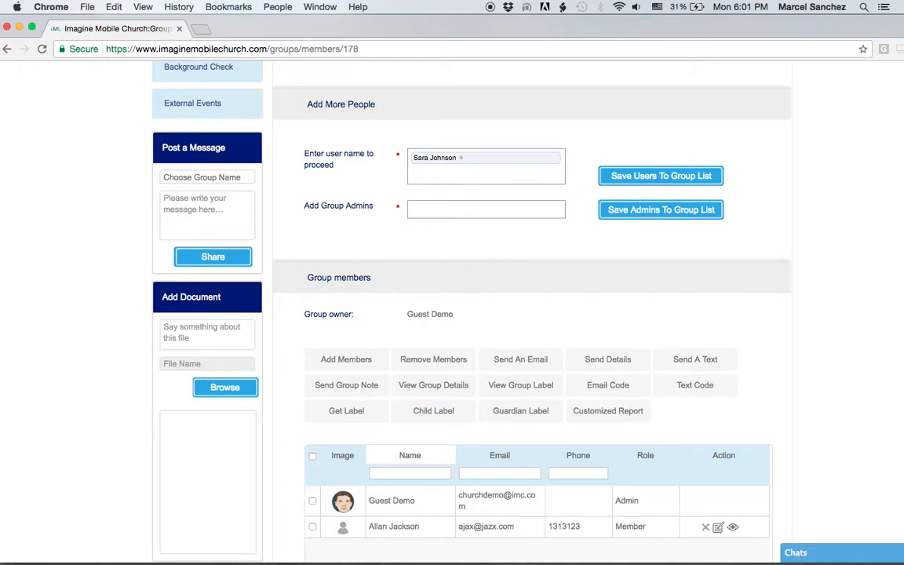
text(d)
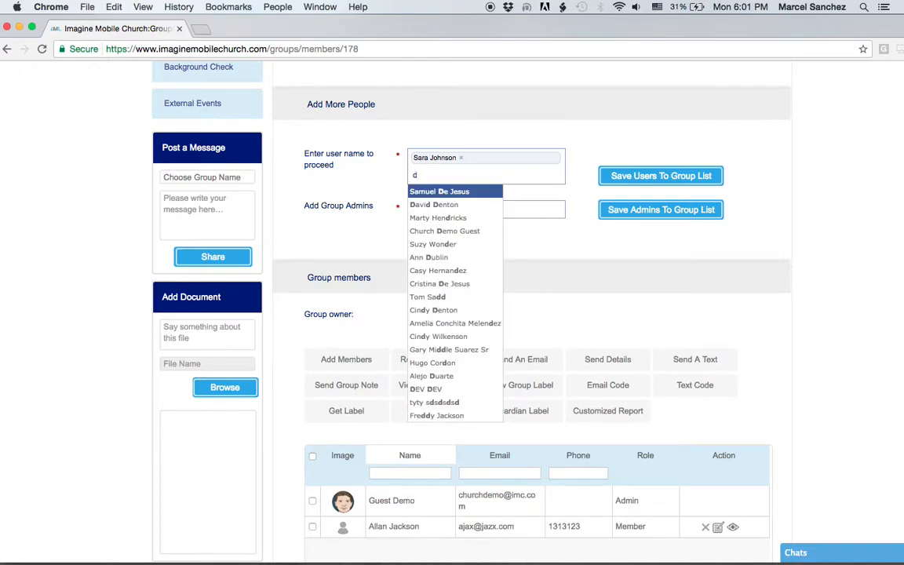
text(a)
key(Return)
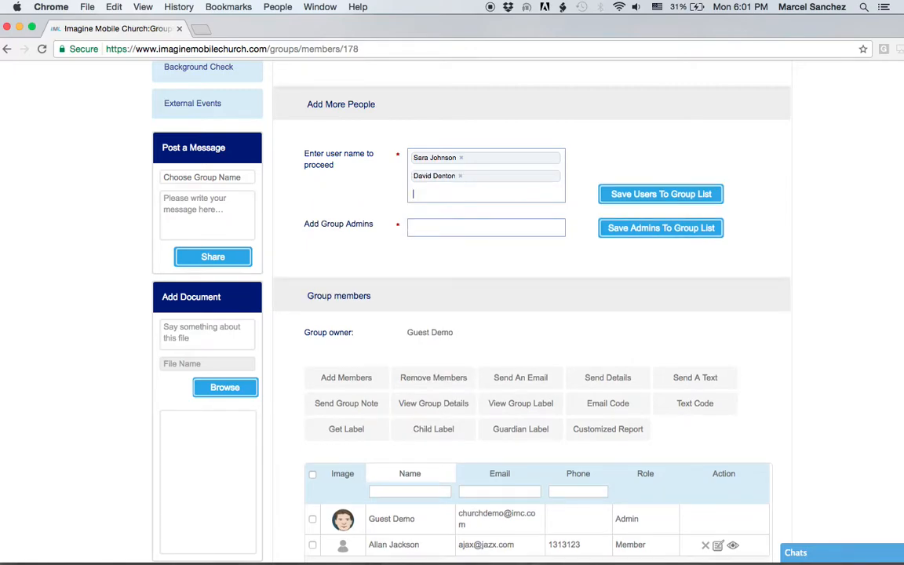
click(630, 194)
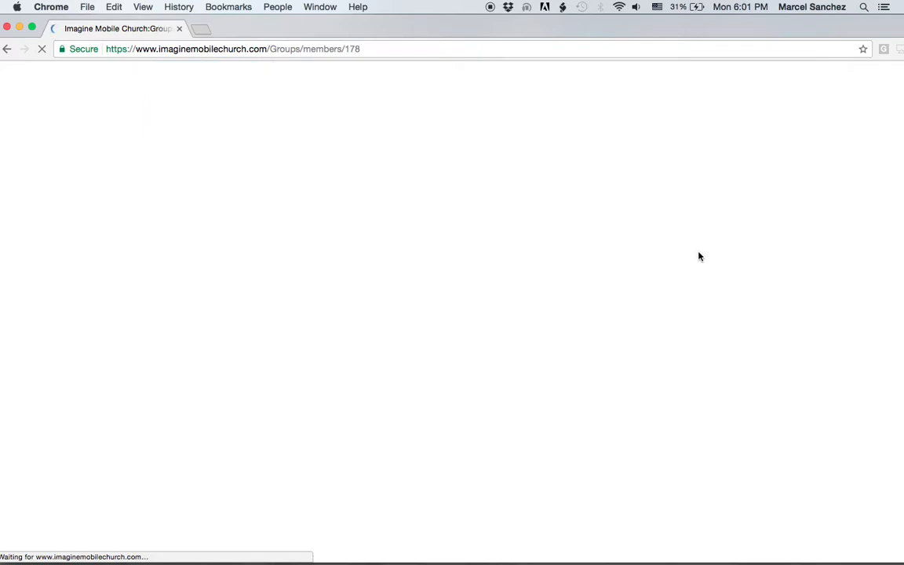
scroll(609, 317, down, 13)
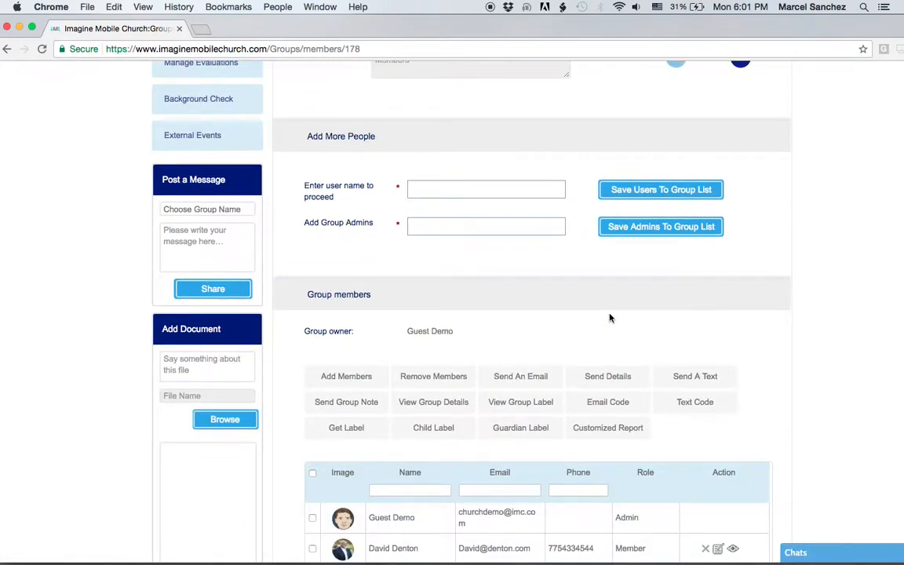
scroll(606, 320, down, 1)
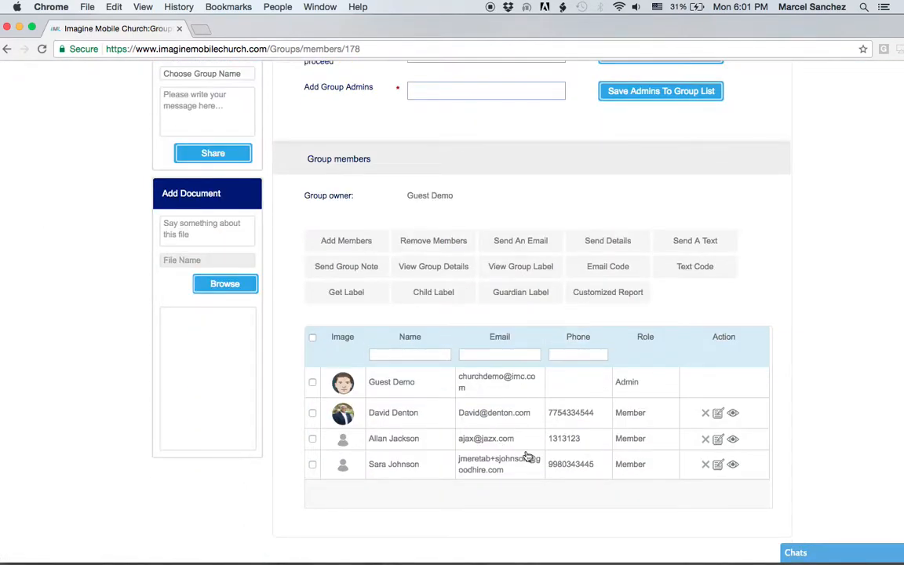
Pick a person from the 'e' suggestions in Add Group Admins and save them as admin
scroll(599, 319, up, 3)
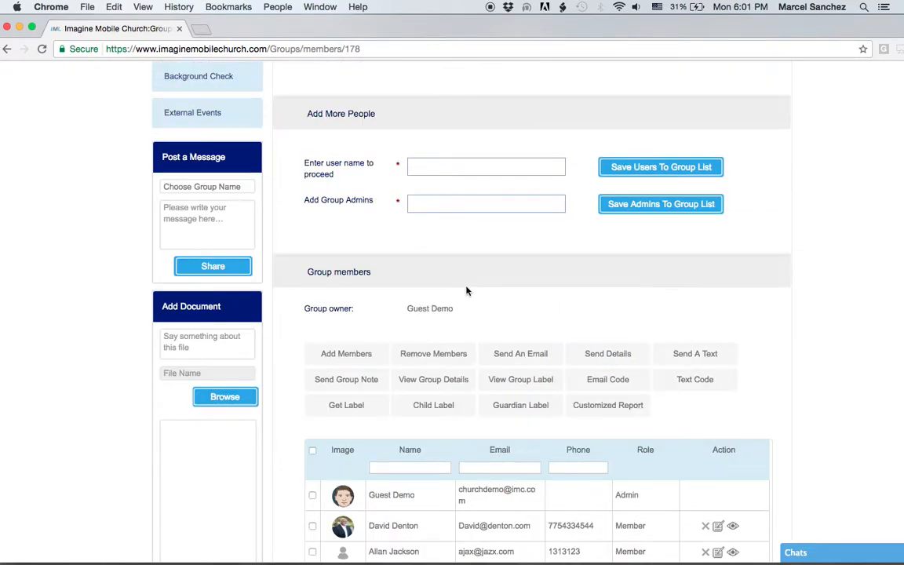
scroll(467, 291, up, 1)
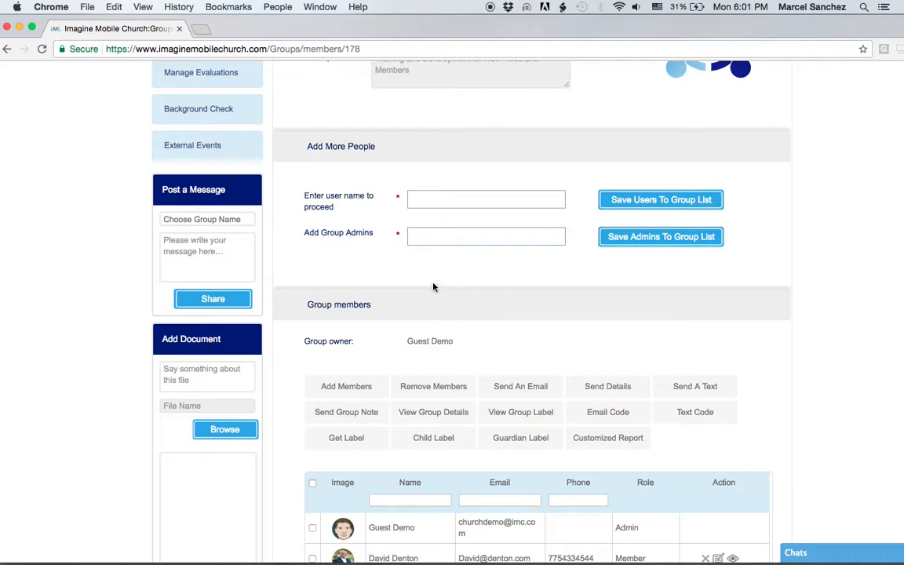
click(425, 235)
text(e)
key(Down)
key(Down)
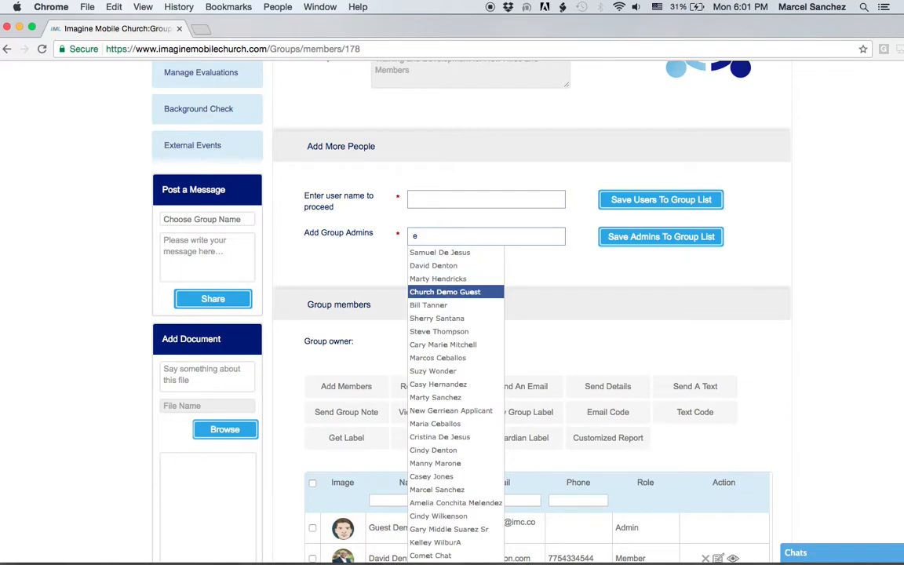
key(Down)
key(Return)
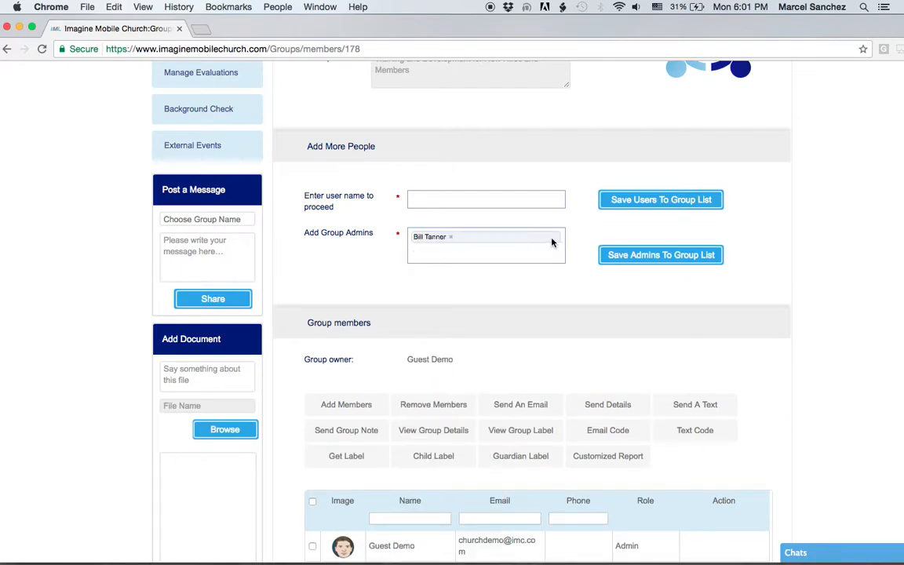
click(632, 256)
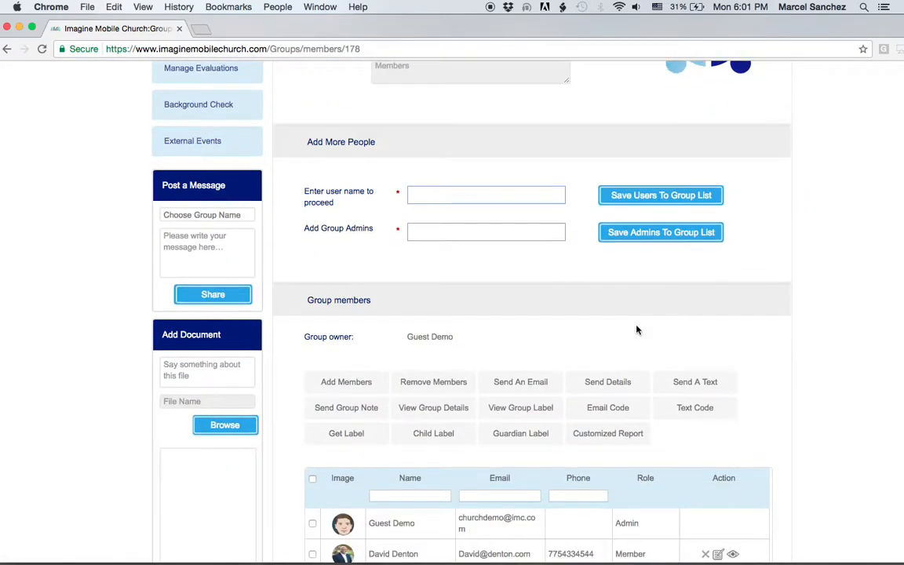
scroll(637, 331, down, 4)
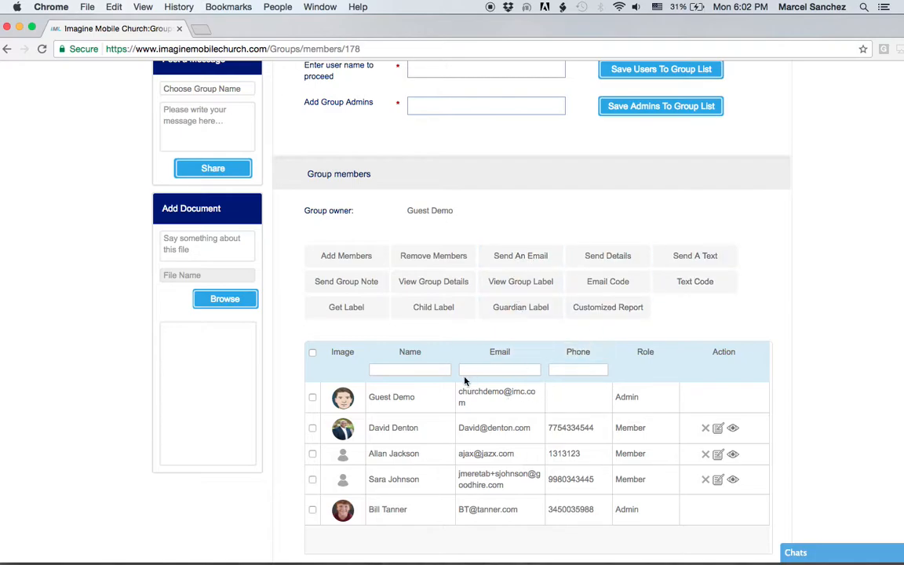
Tick member rows and the header checkbox so all five Leader Development members end up selected
click(312, 397)
click(312, 354)
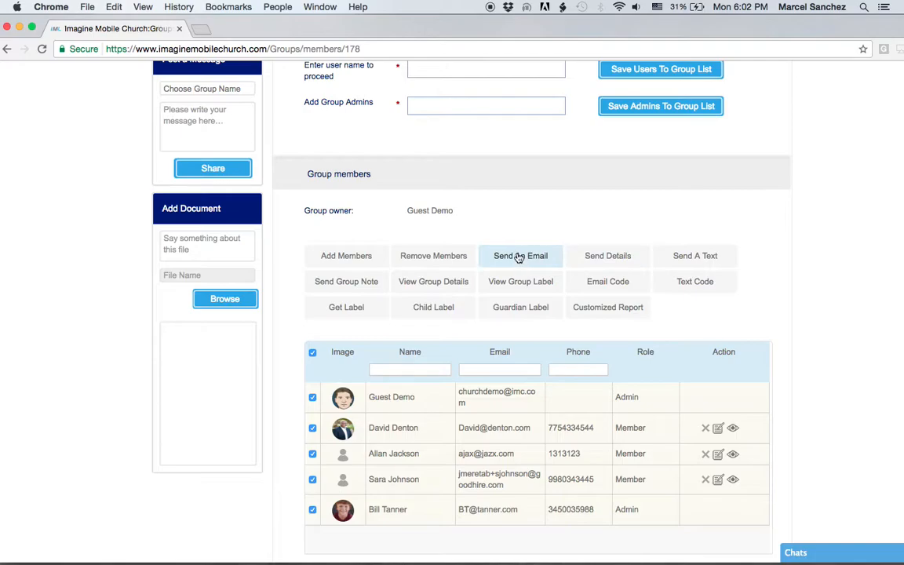
click(313, 352)
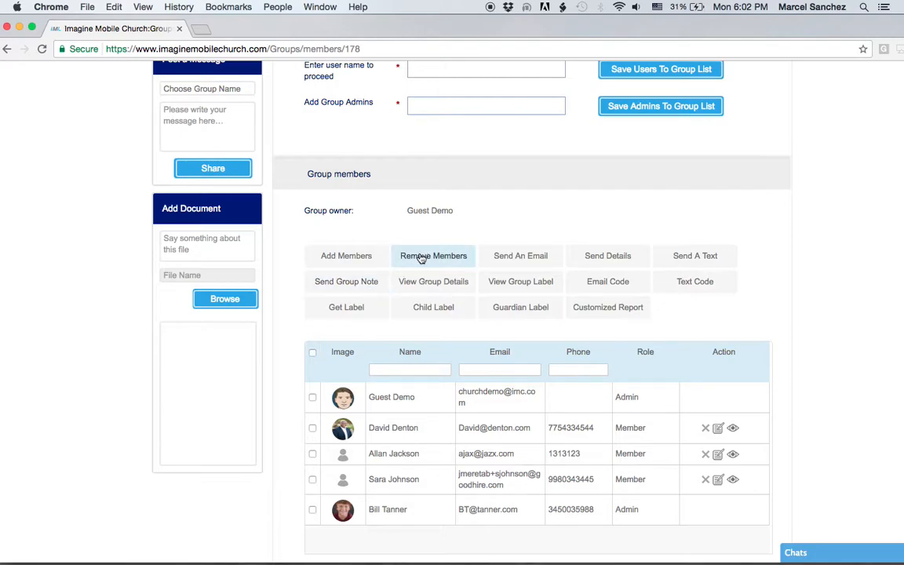
click(312, 428)
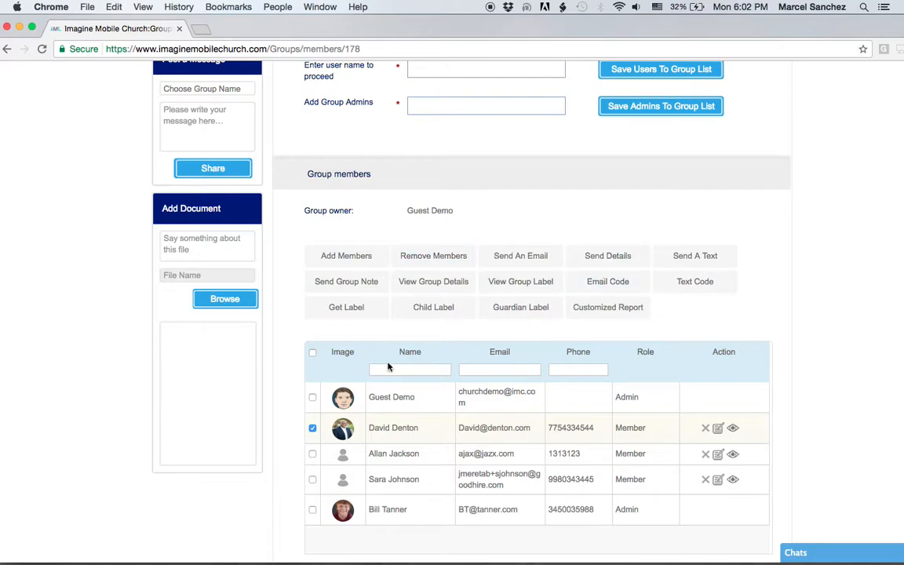
click(312, 353)
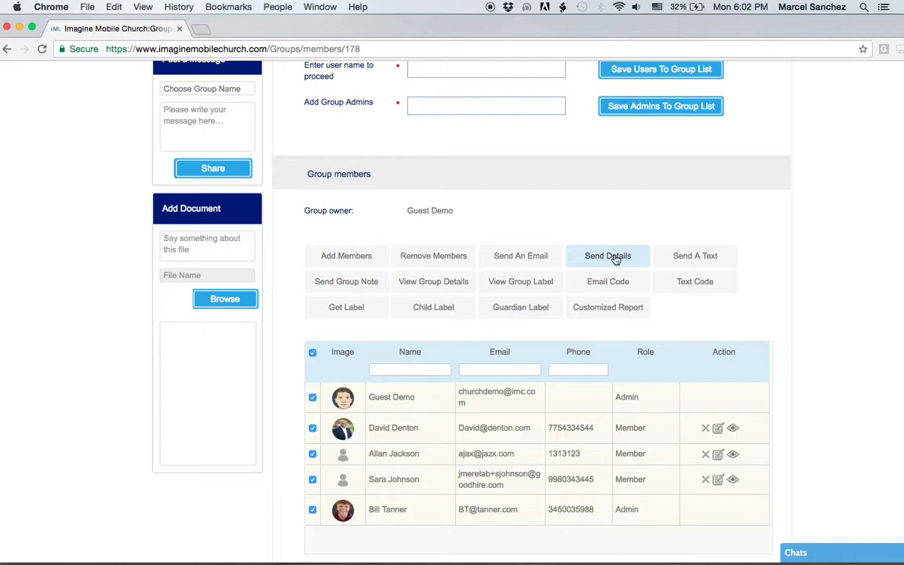
click(350, 283)
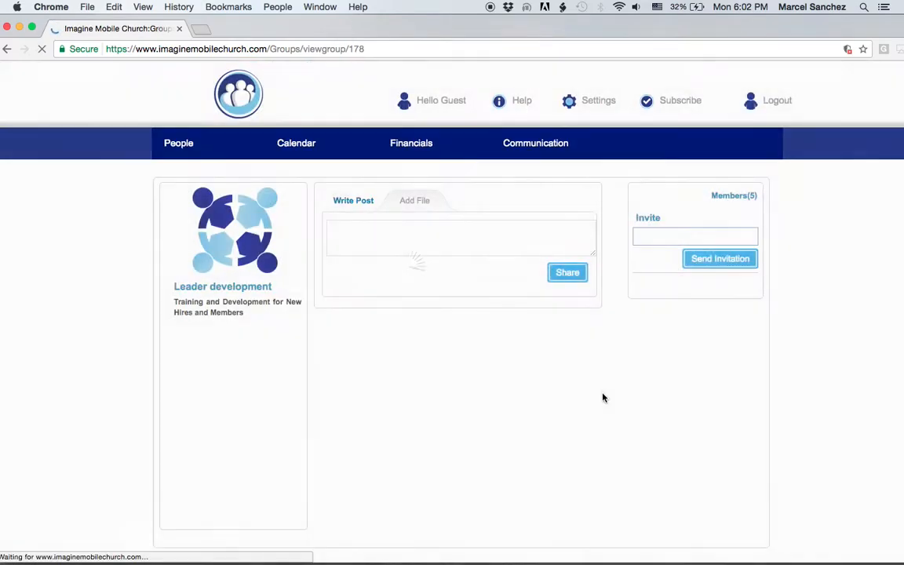
click(350, 237)
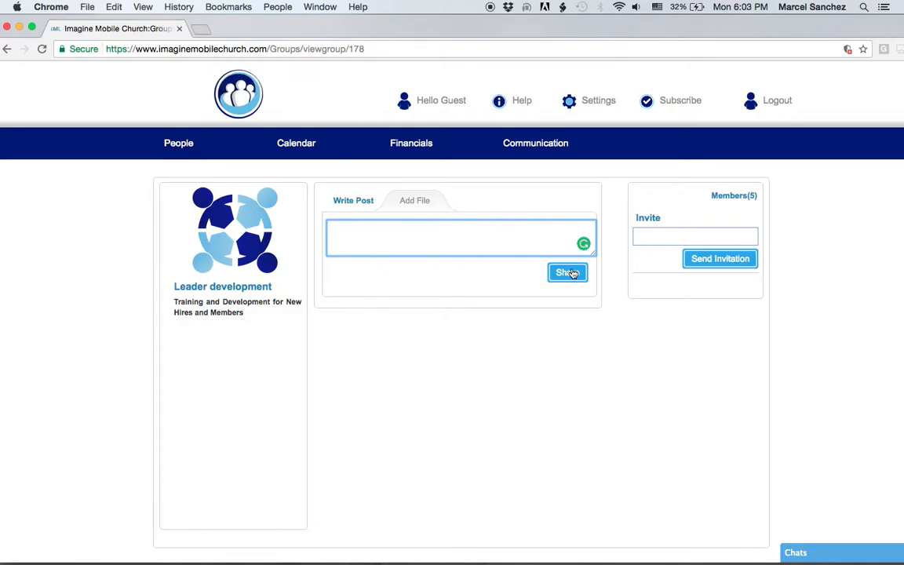
click(408, 203)
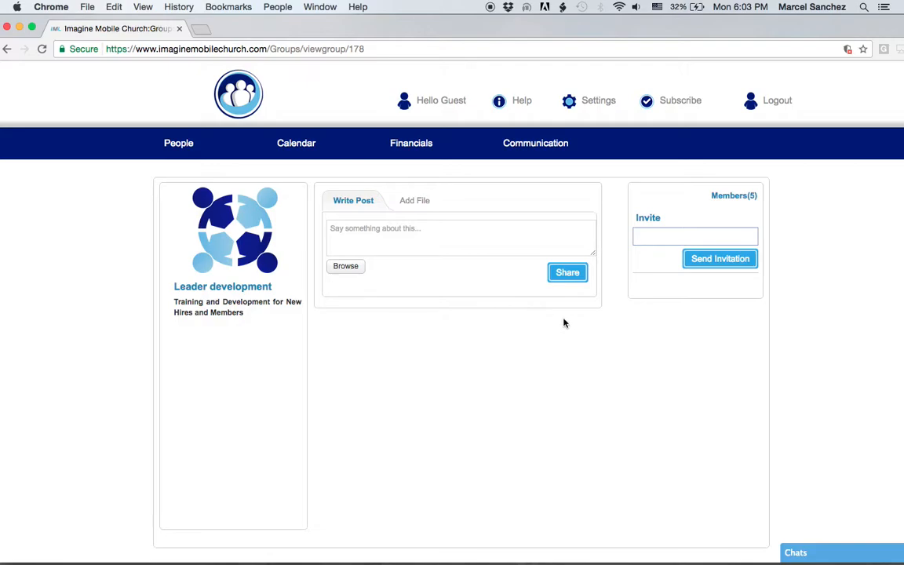
click(8, 50)
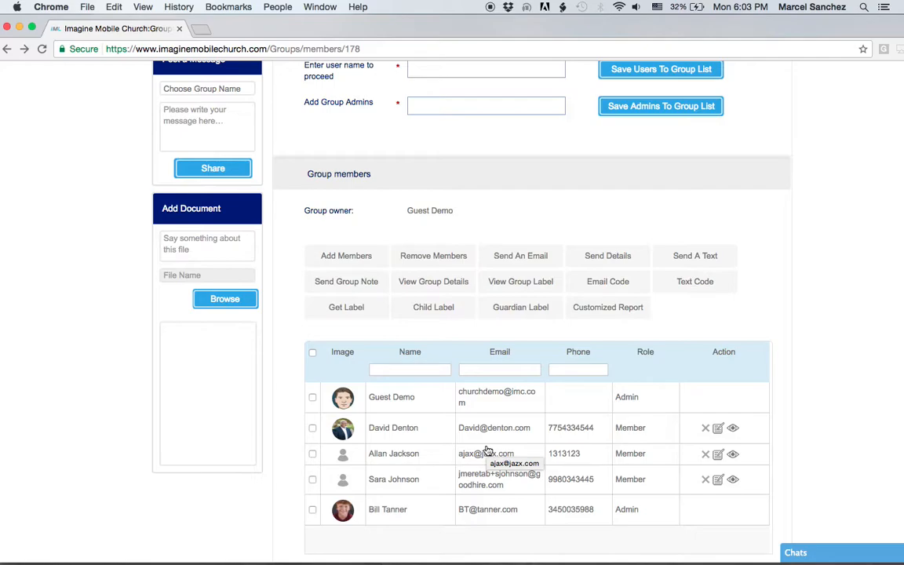
click(447, 284)
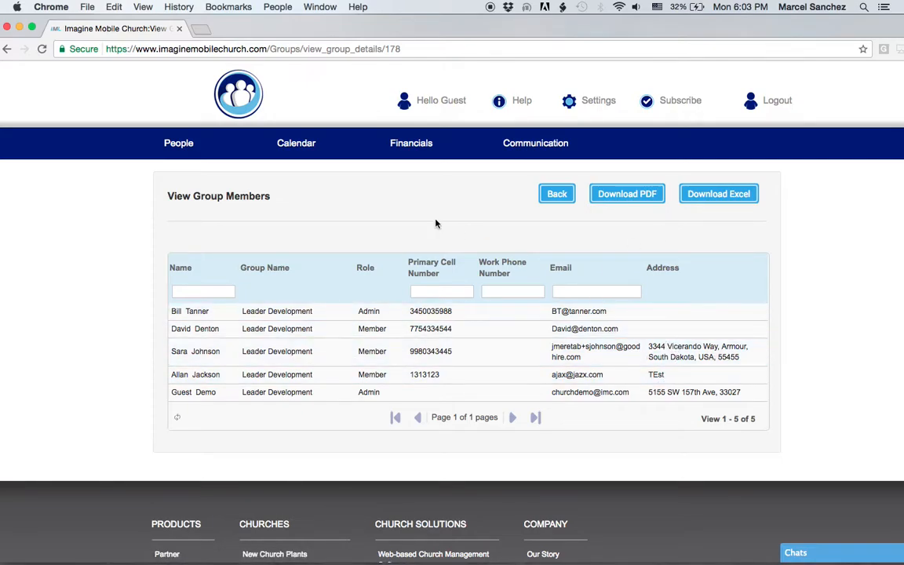
click(7, 49)
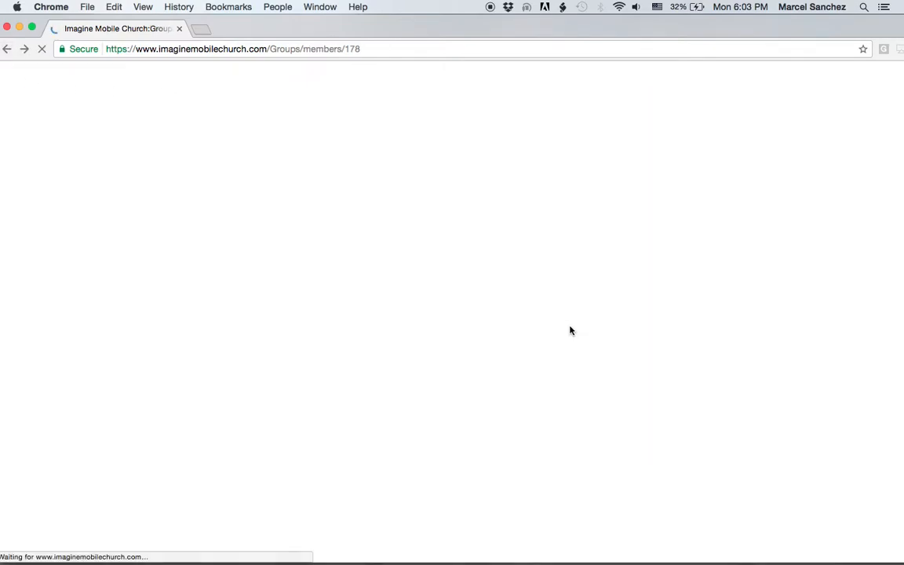
click(529, 284)
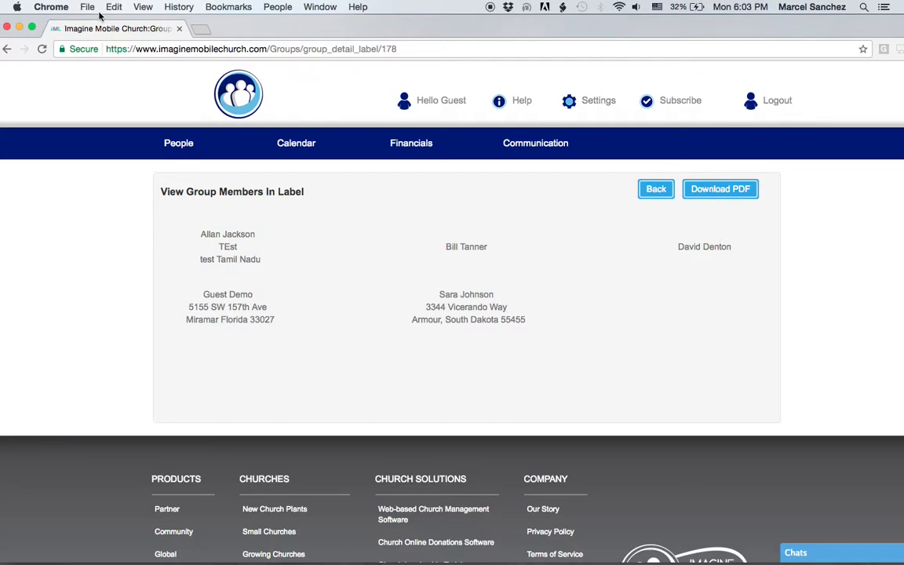
click(7, 48)
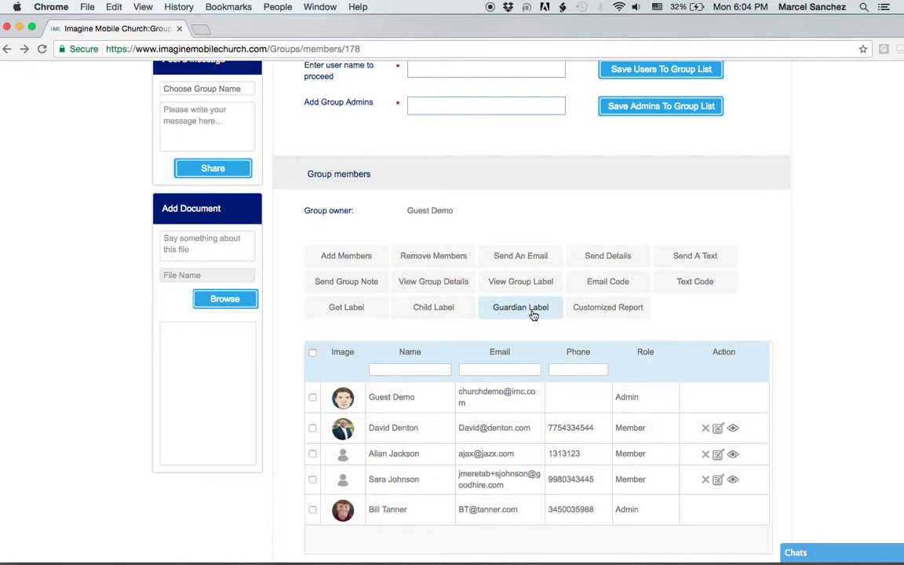
Open the group's customized report and include First Name and Last Name
click(612, 313)
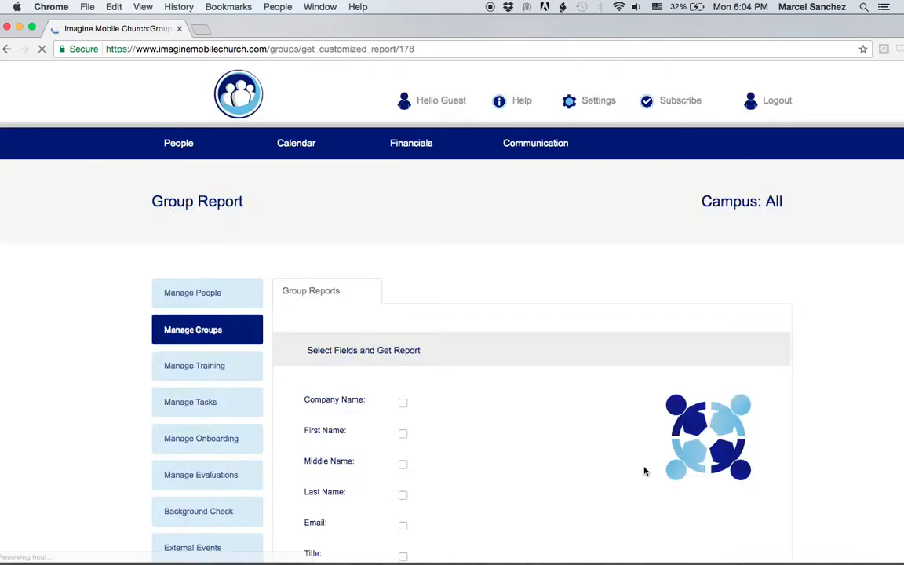
scroll(614, 462, down, 4)
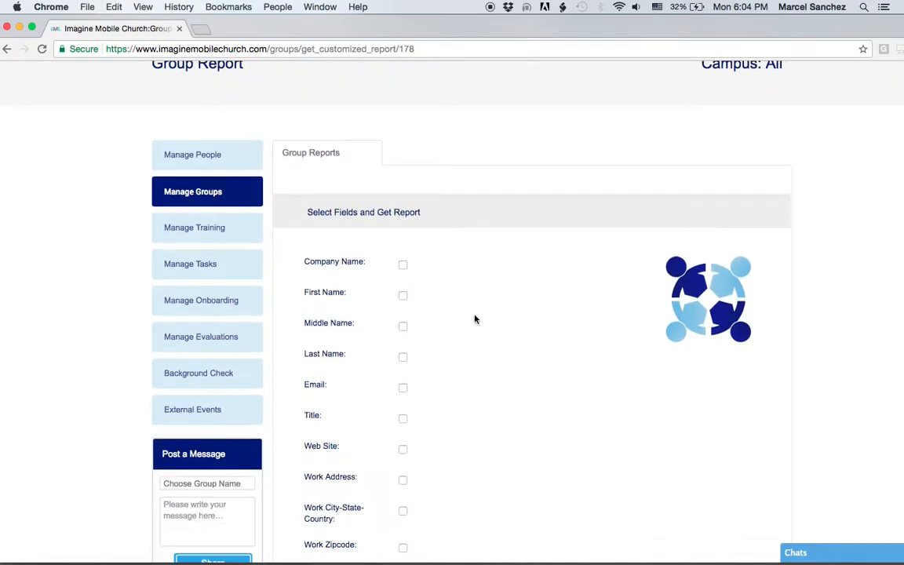
click(403, 296)
click(403, 356)
Add Work Zipcode, Work Phone Number, Work Address and Work City-State-Country, then go back
scroll(551, 389, down, 4)
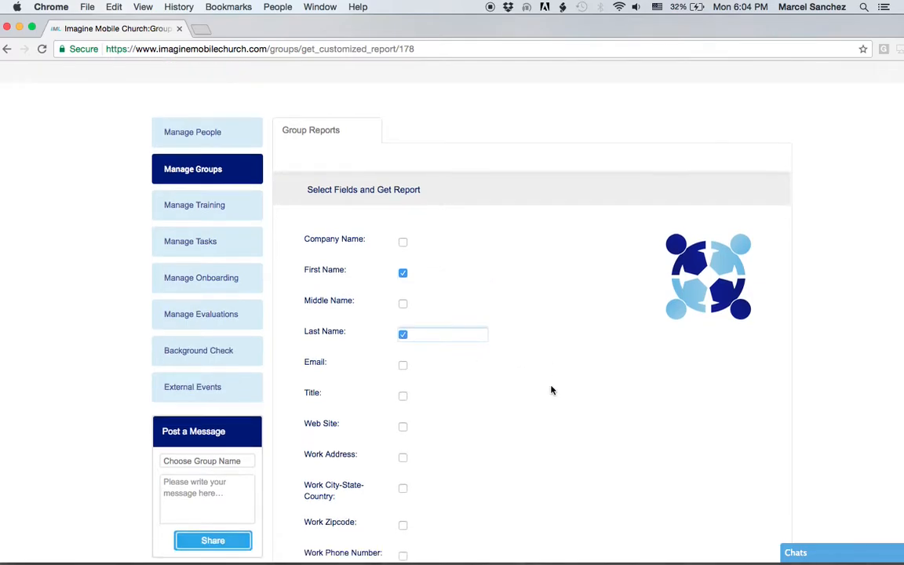
click(404, 411)
click(403, 443)
scroll(492, 428, down, 1)
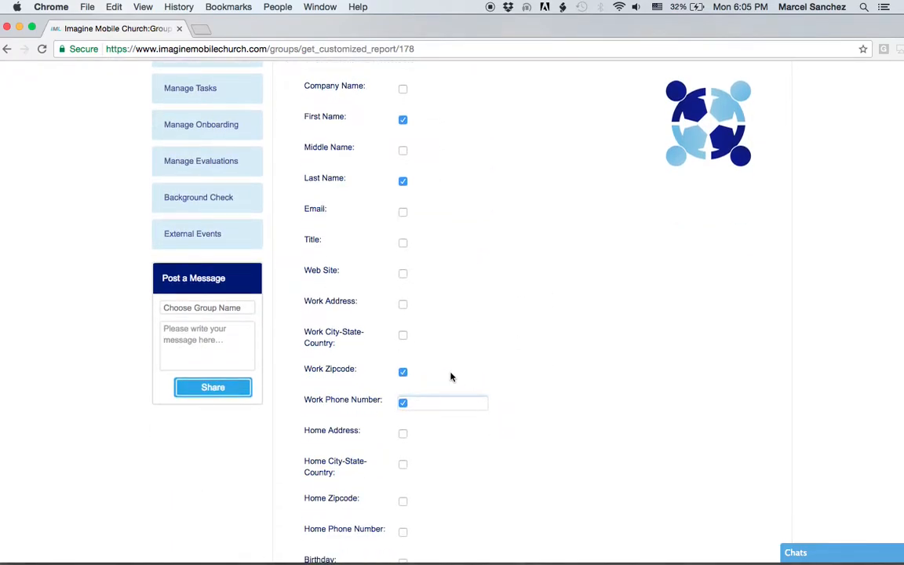
click(402, 303)
click(403, 335)
scroll(432, 371, down, 4)
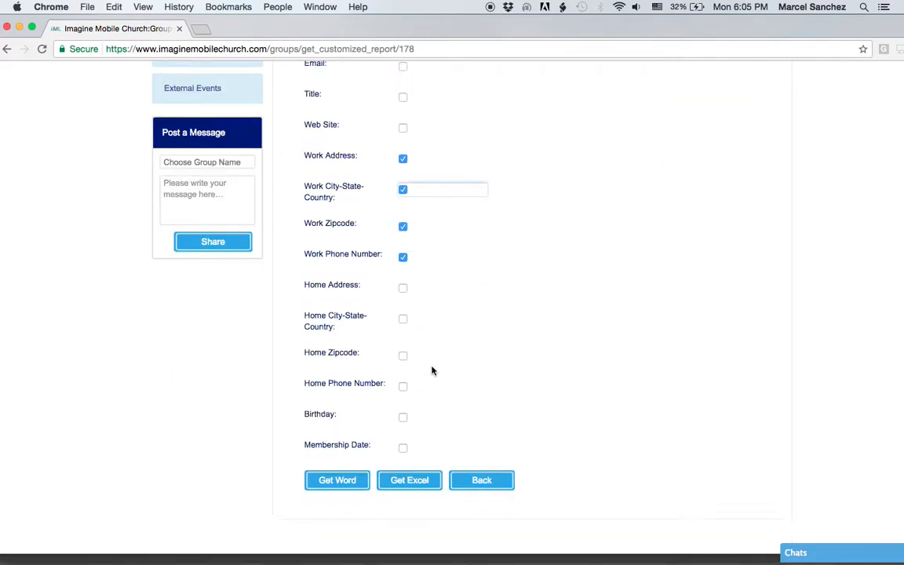
scroll(432, 371, down, 1)
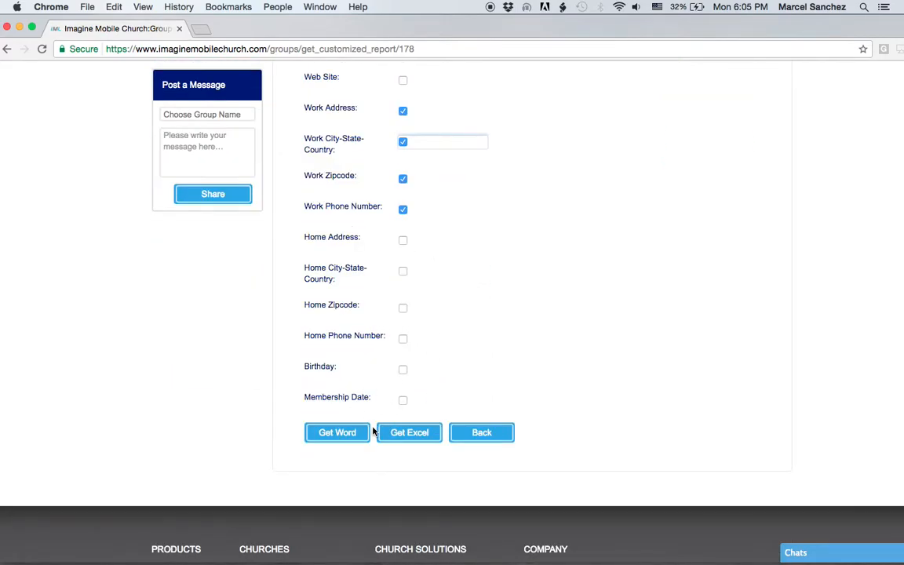
scroll(391, 368, up, 6)
scroll(390, 369, up, 7)
click(7, 48)
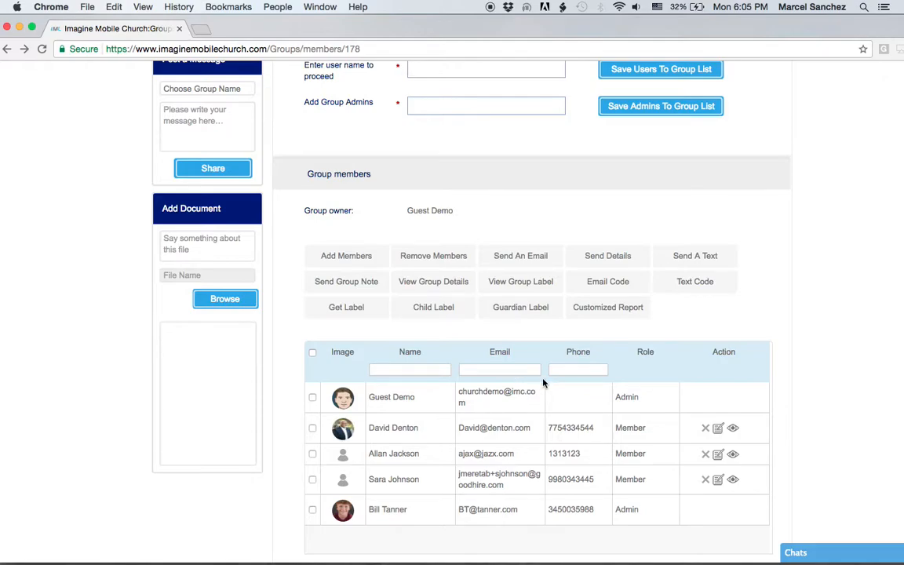
Choose Onboarding Team as the group in Post a Message and place the cursor in the message box
scroll(541, 382, up, 2)
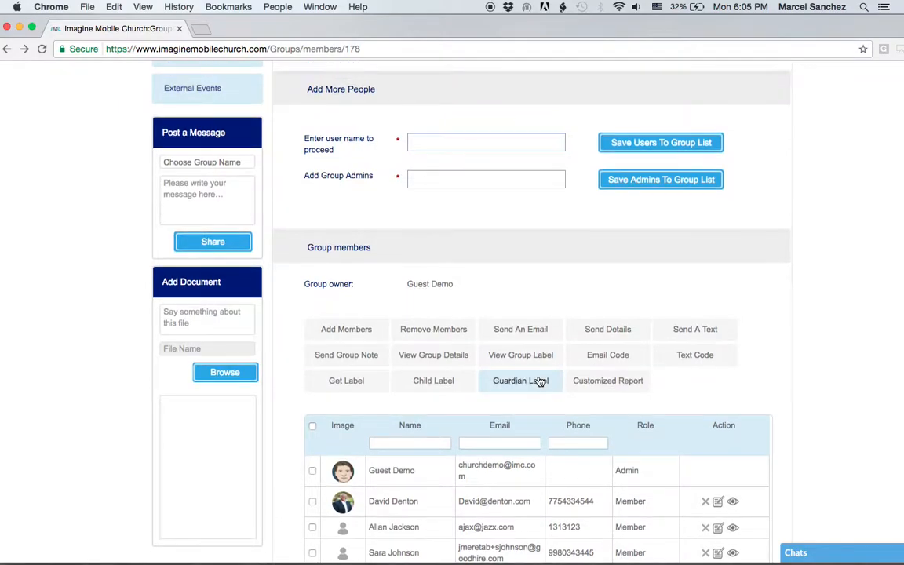
scroll(539, 382, up, 3)
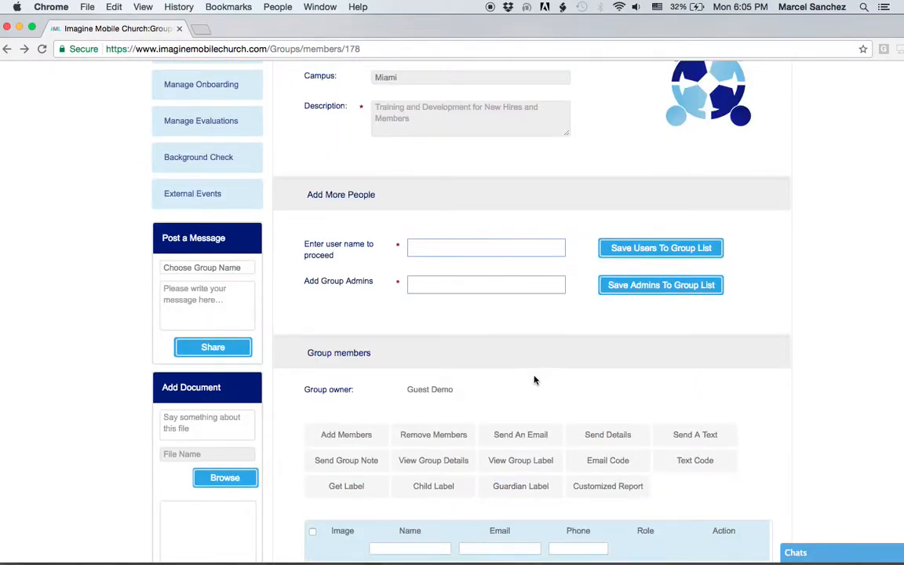
click(201, 269)
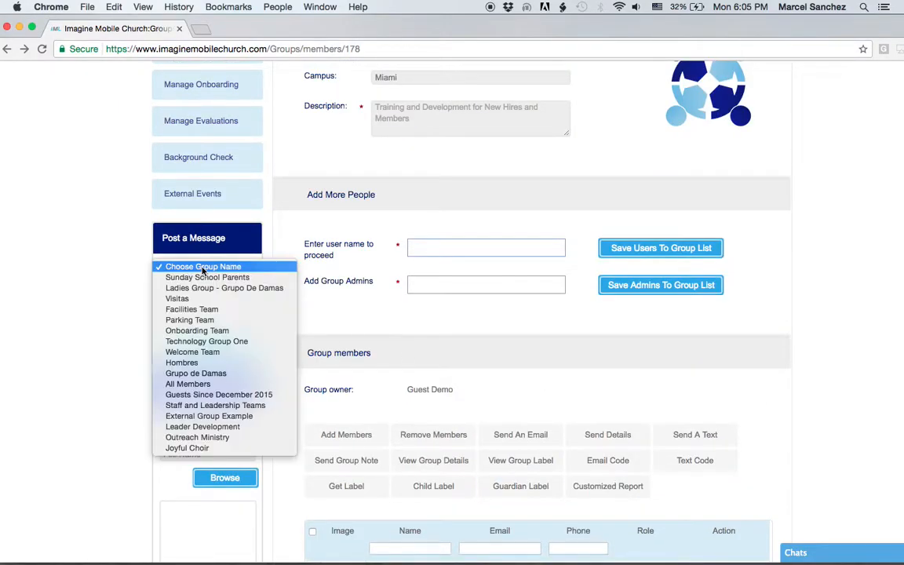
click(197, 330)
click(182, 303)
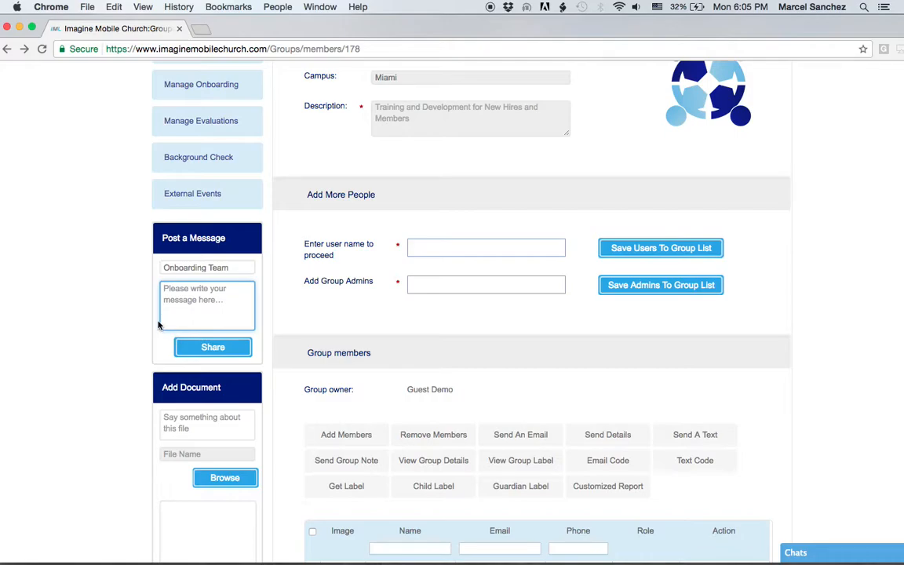
Return to Manage Groups to show the My Groups list
scroll(151, 330, down, 1)
scroll(151, 330, down, 1)
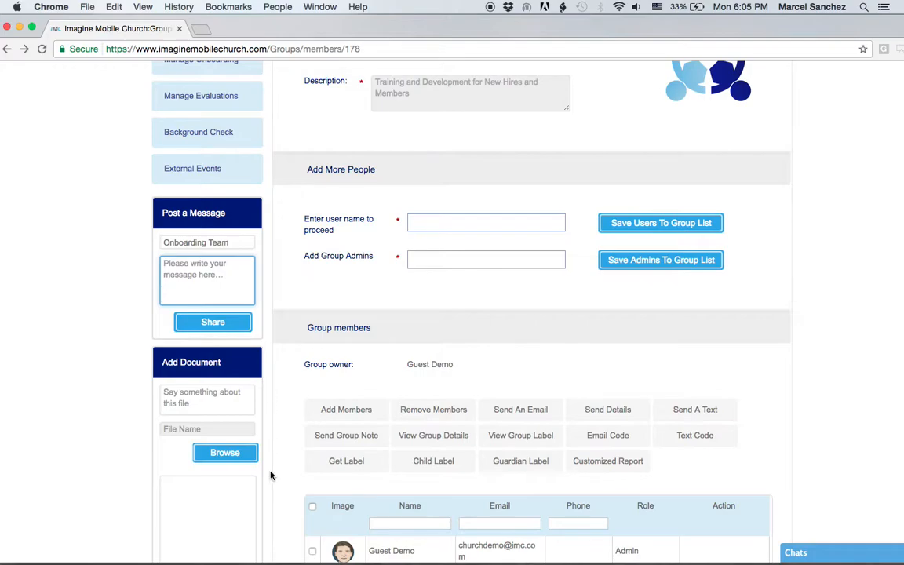
scroll(270, 475, down, 5)
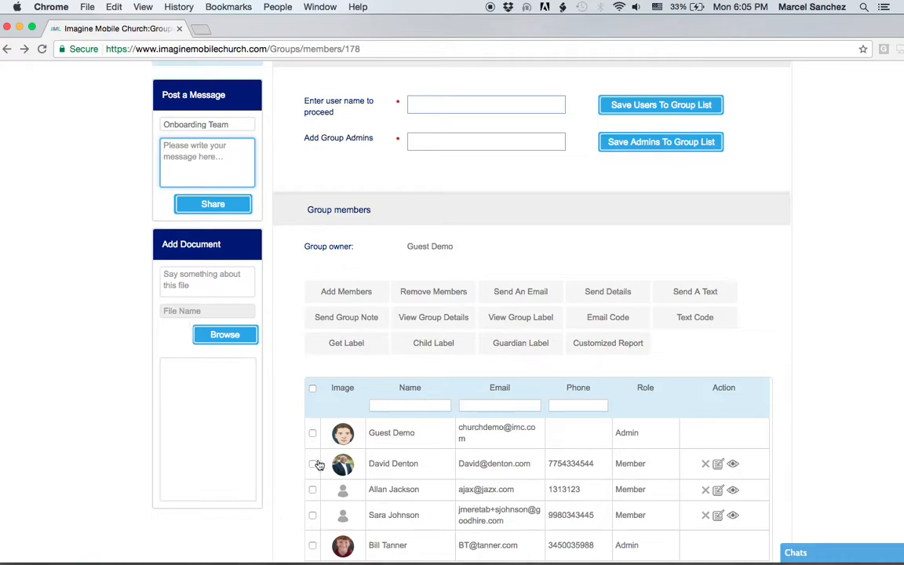
scroll(294, 462, up, 5)
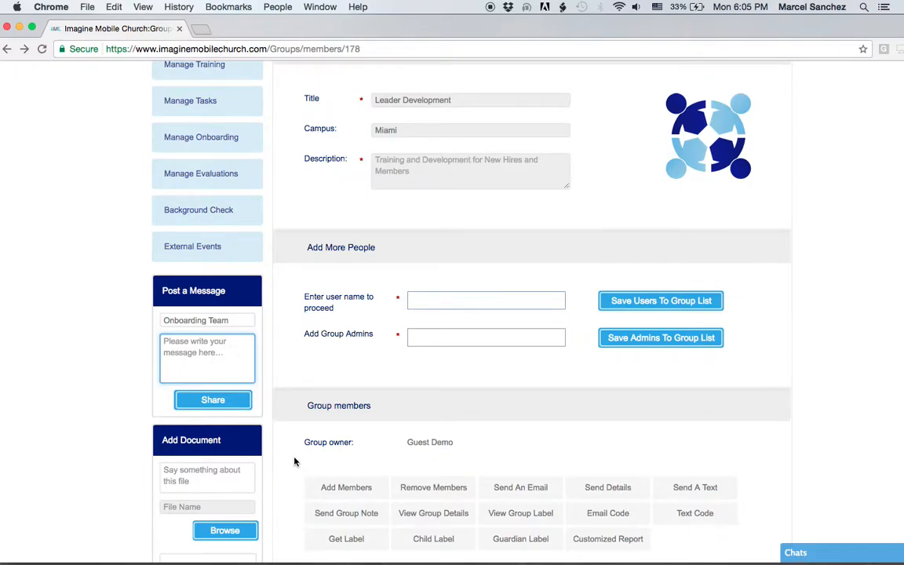
scroll(295, 462, up, 5)
click(202, 257)
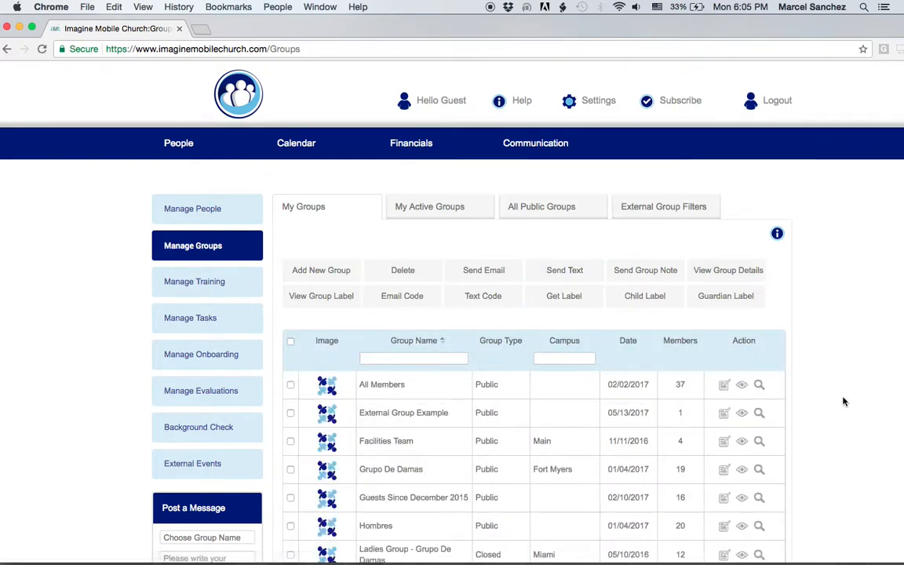
Tick the Main-campus Facilities Team row in the My Groups table
scroll(842, 399, down, 1)
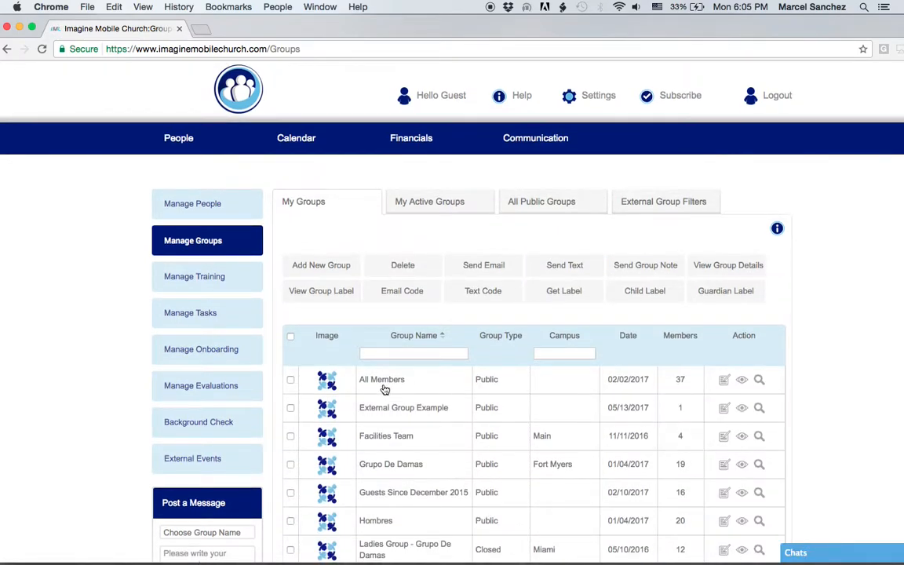
click(291, 437)
click(742, 381)
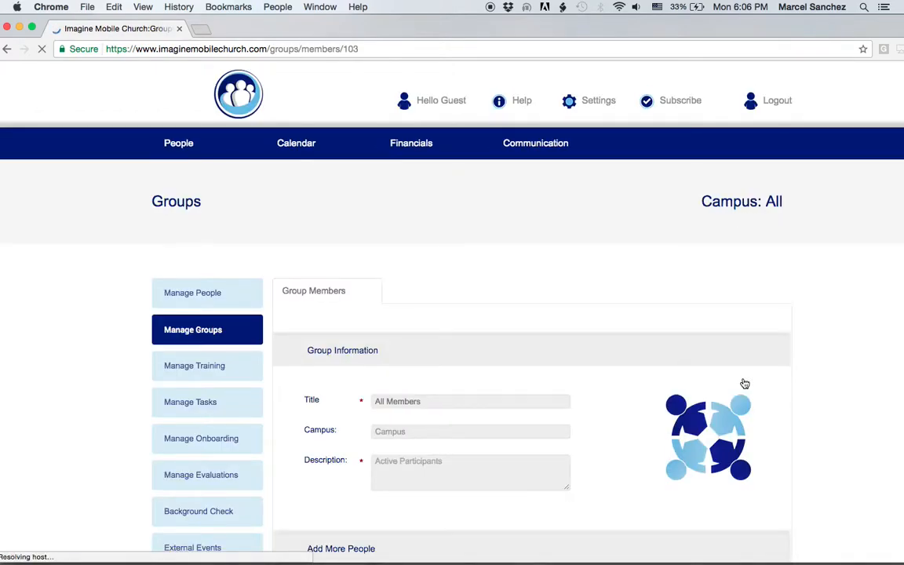
scroll(587, 483, down, 2)
scroll(587, 483, down, 10)
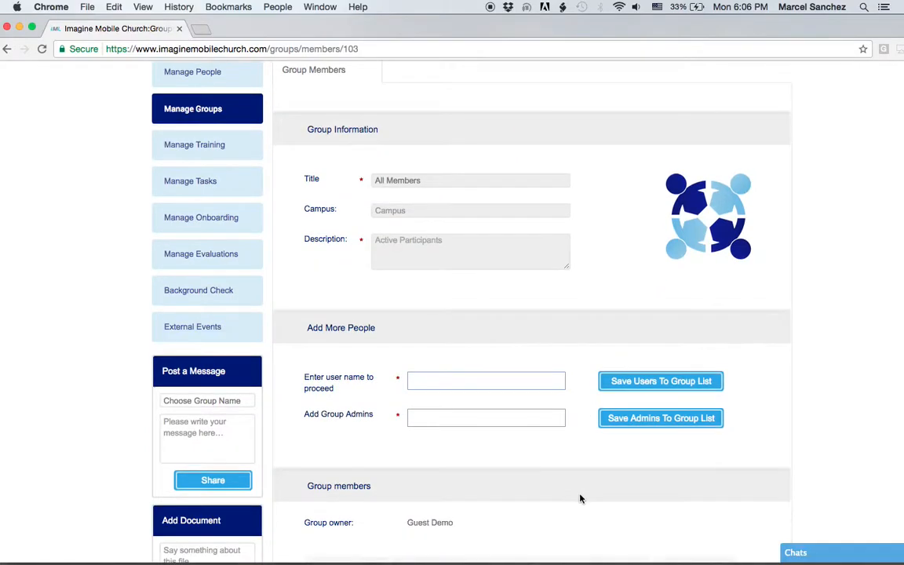
scroll(581, 499, up, 12)
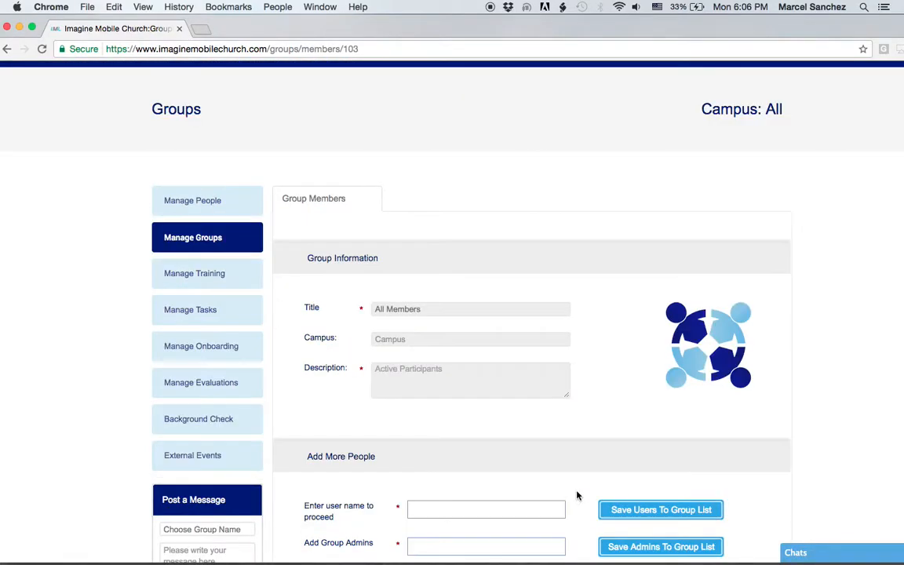
click(165, 235)
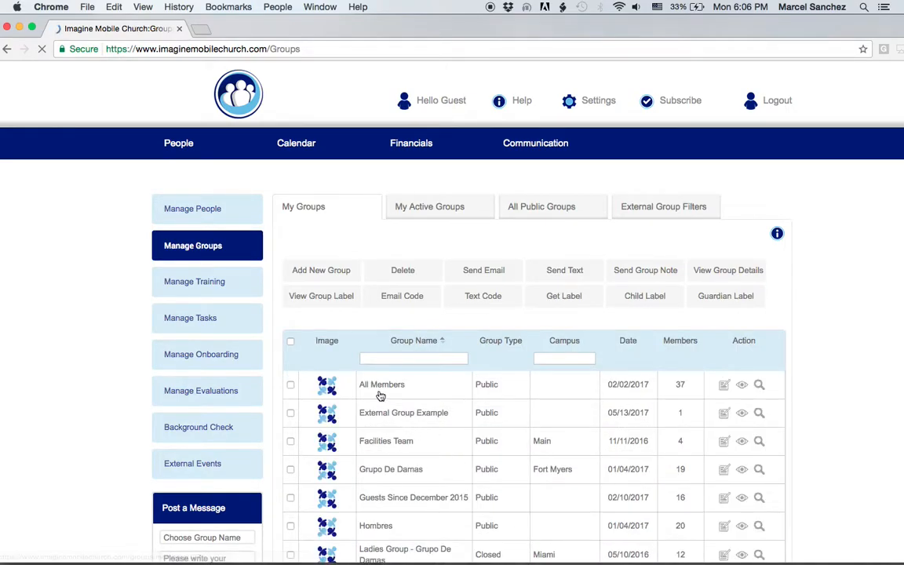
click(380, 388)
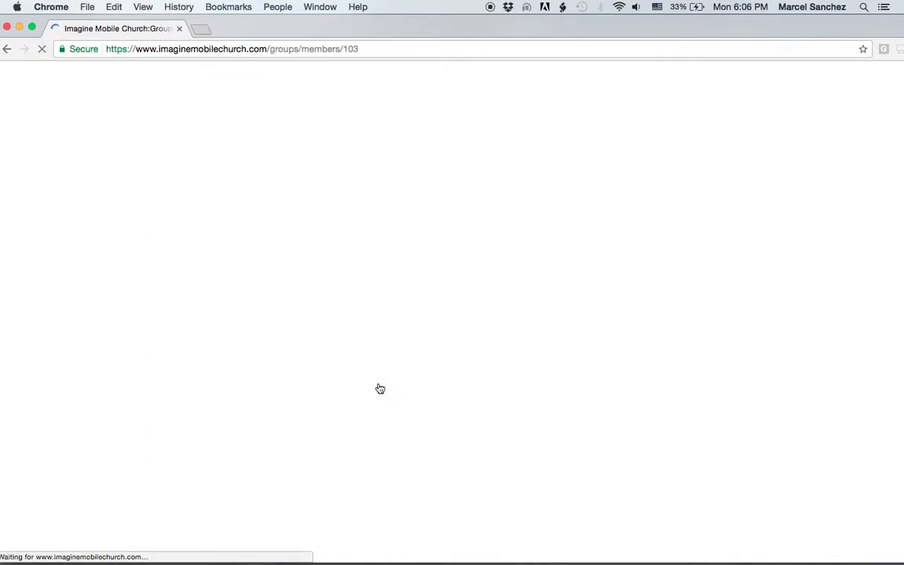
scroll(636, 455, down, 5)
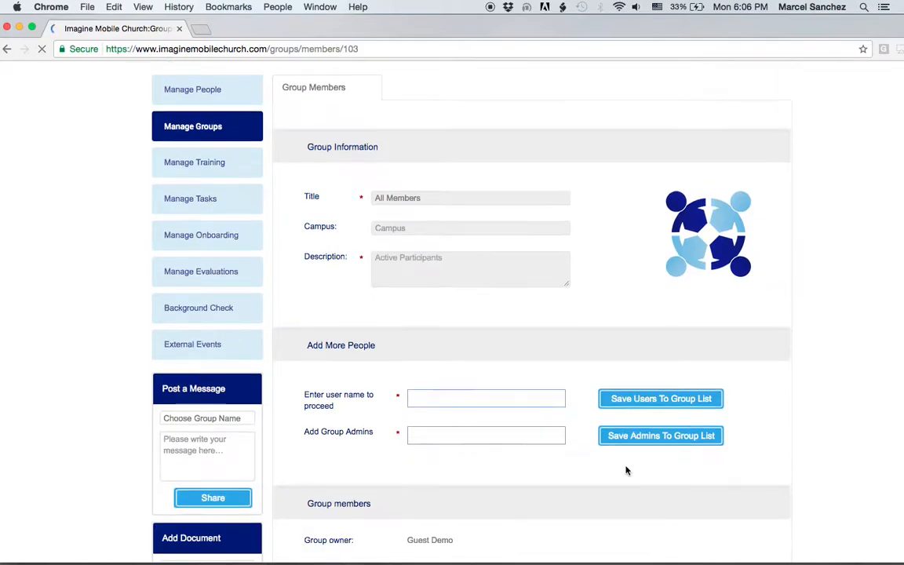
scroll(619, 471, down, 6)
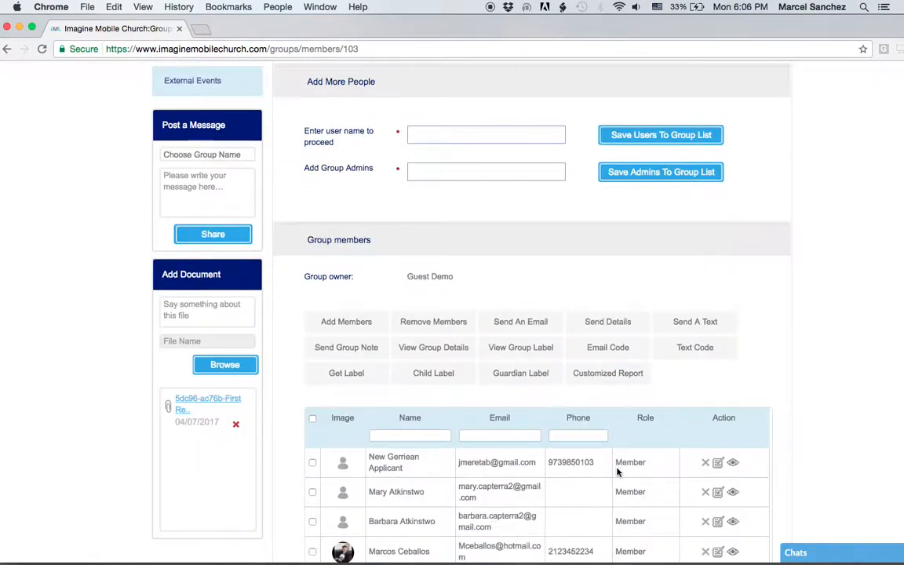
scroll(618, 471, down, 2)
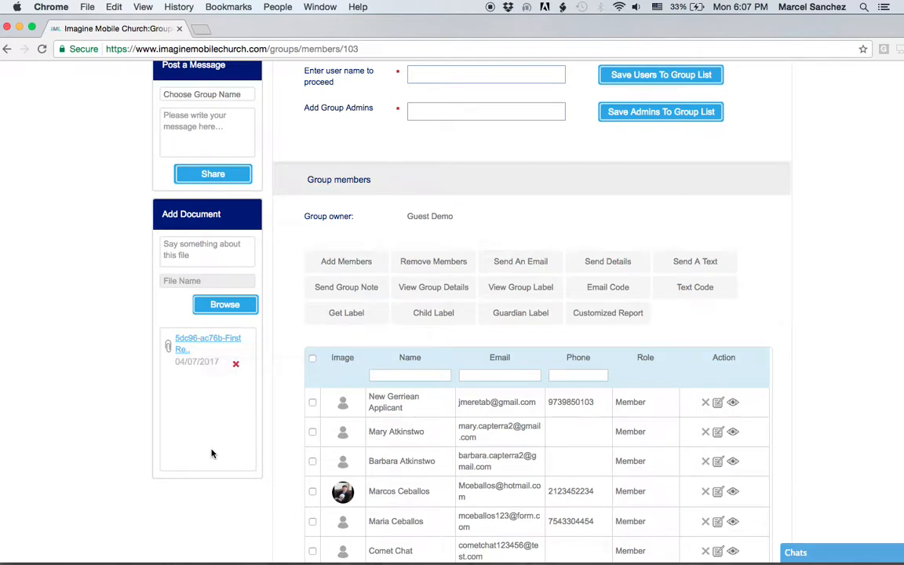
scroll(212, 452, up, 5)
scroll(212, 454, up, 4)
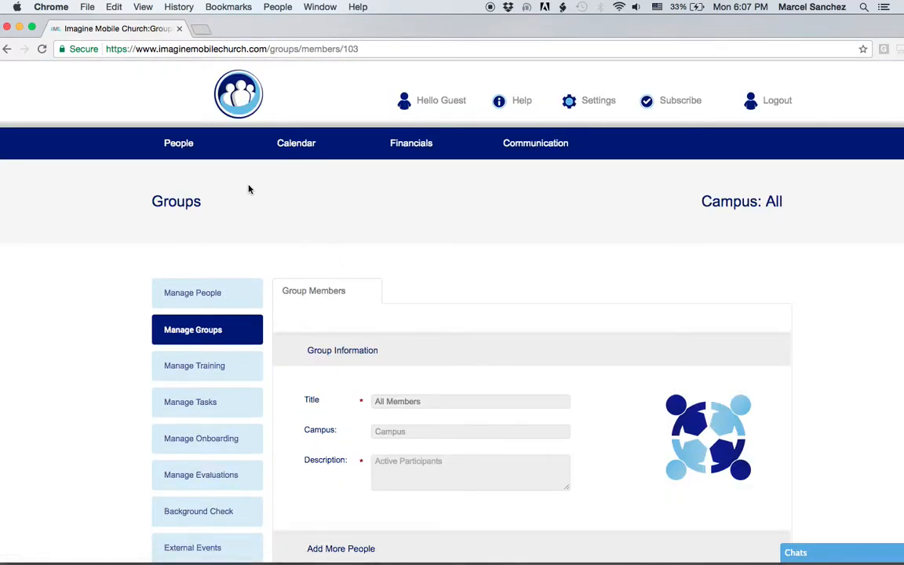
click(183, 333)
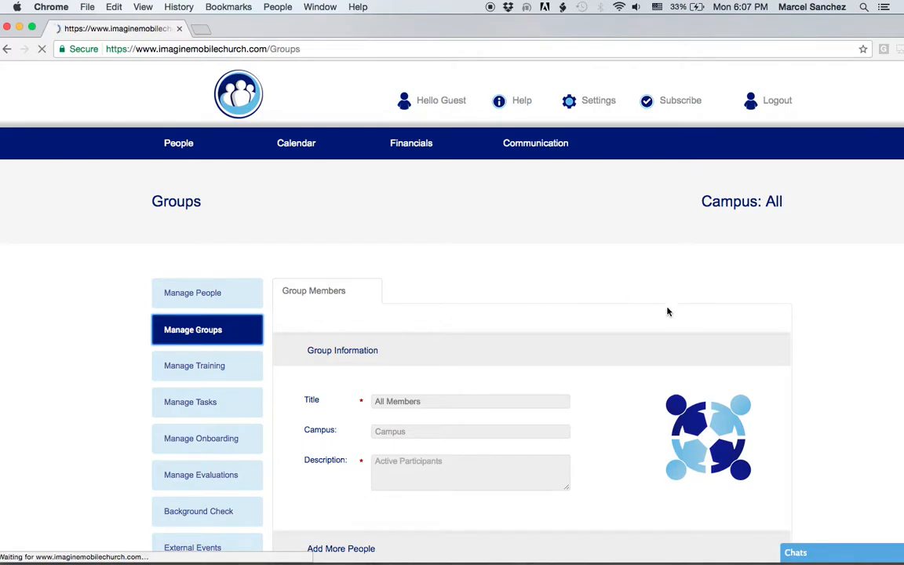